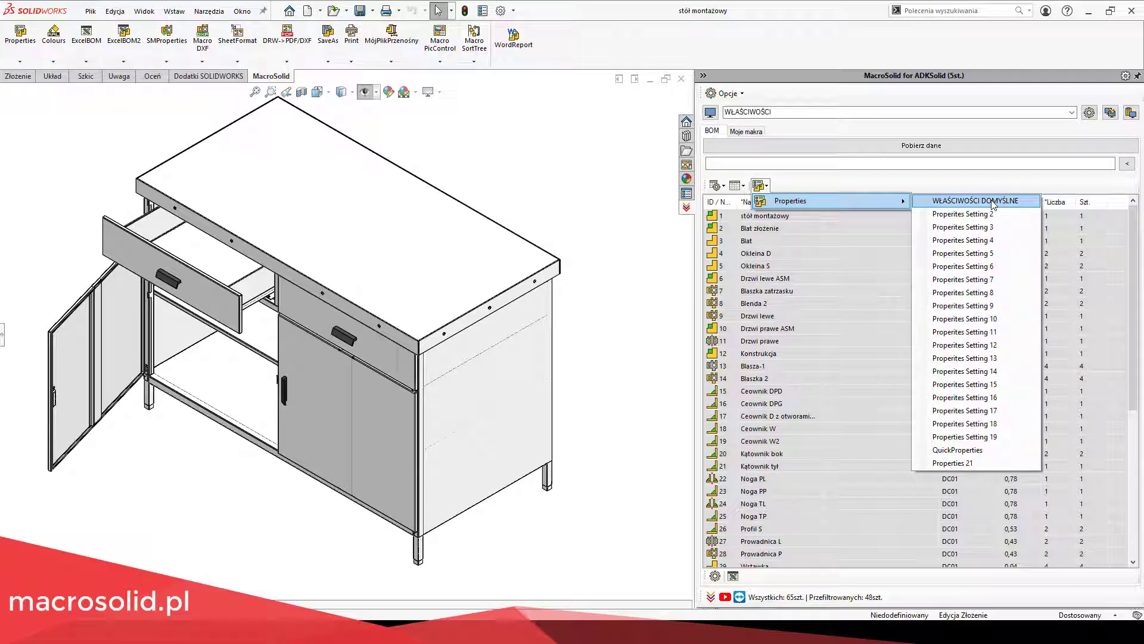
# - Apply the WŁAŚCIWOŚCI DOMYŚLNE property setting to the listed components and open the left door part
pyautogui.click(993, 204)
pyautogui.click(119, 333)
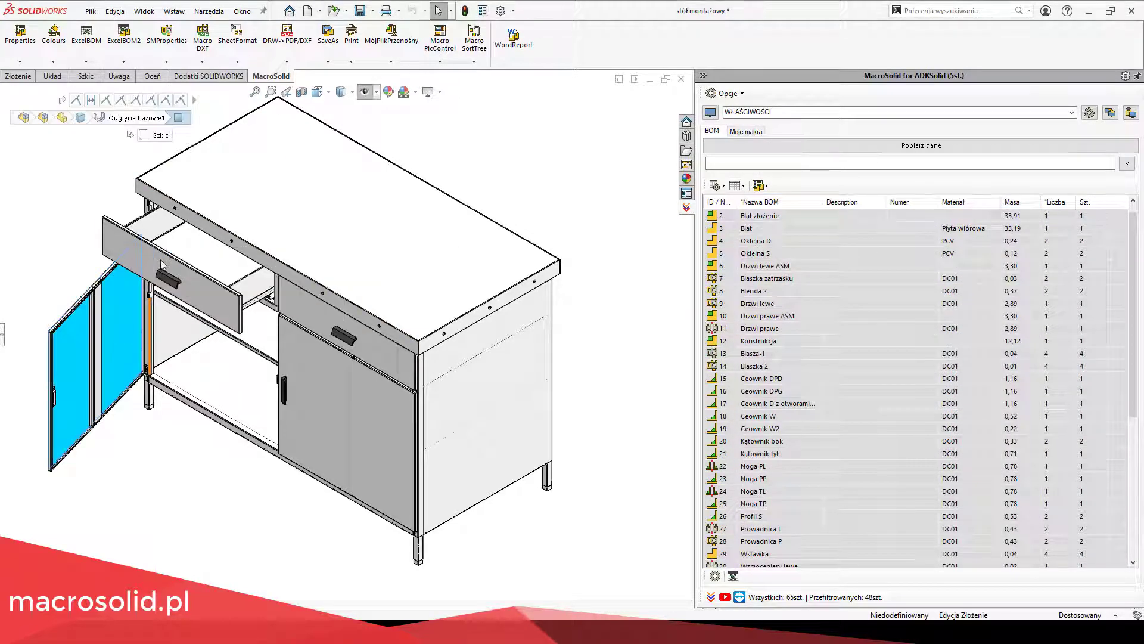
# - Add the custom properties Długość, Szerokość, Grubość and Description to the Drzwi lewe part
pyautogui.click(113, 237)
pyautogui.write('Długość')
pyautogui.press('Return')
pyautogui.write('Szerokość')
pyautogui.press('Return')
pyautogui.write('Grubość')
pyautogui.press('Return')
pyautogui.write('Description')
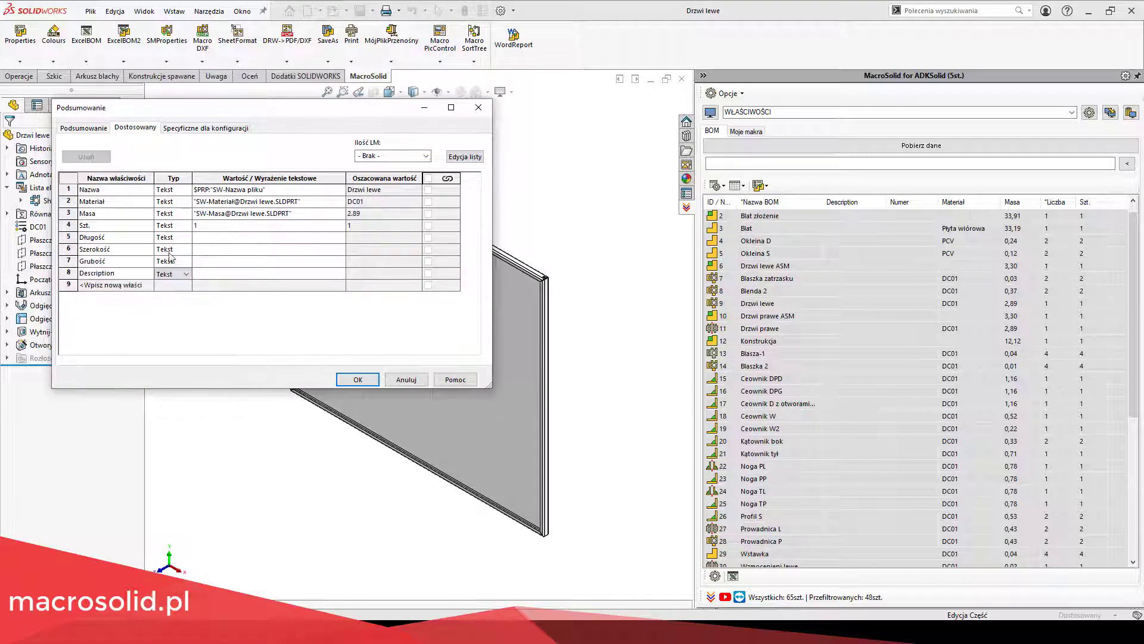
pyautogui.click(207, 236)
pyautogui.write('638.9')
pyautogui.click(200, 250)
pyautogui.write('565.9')
pyautogui.click(211, 263)
pyautogui.write('"Grubość@Część.SLDPRT')
# - Set the part's Description to BL $PRP:"Długość"x$PRP:"Szerokość"x$PRP:"Grubość"mm and confirm the custom properties
pyautogui.click(218, 273)
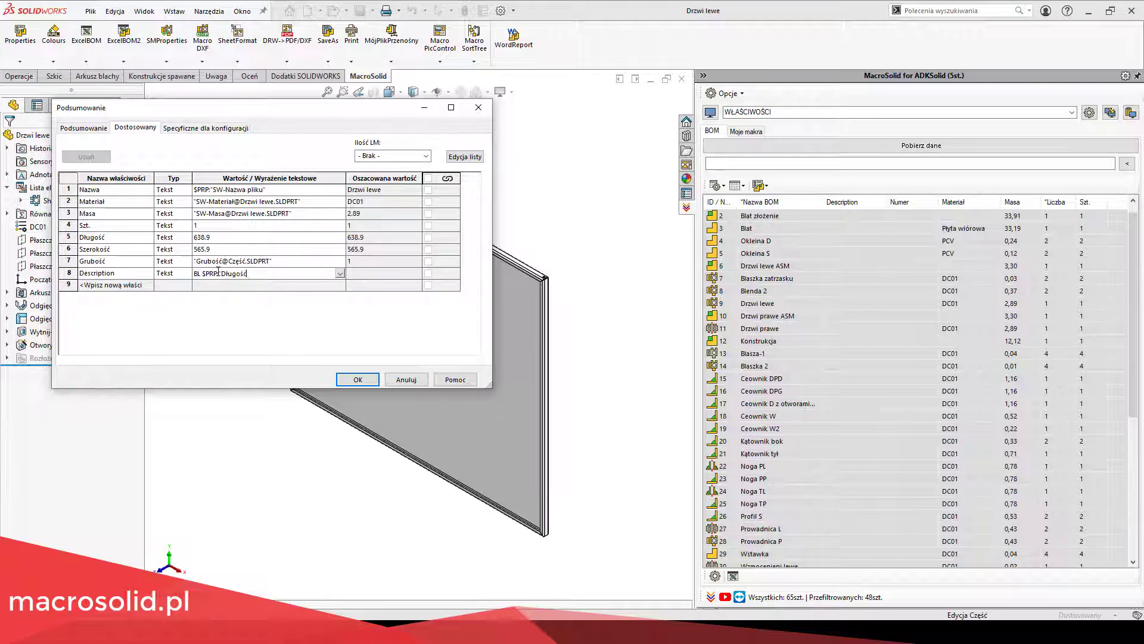
pyautogui.click(357, 379)
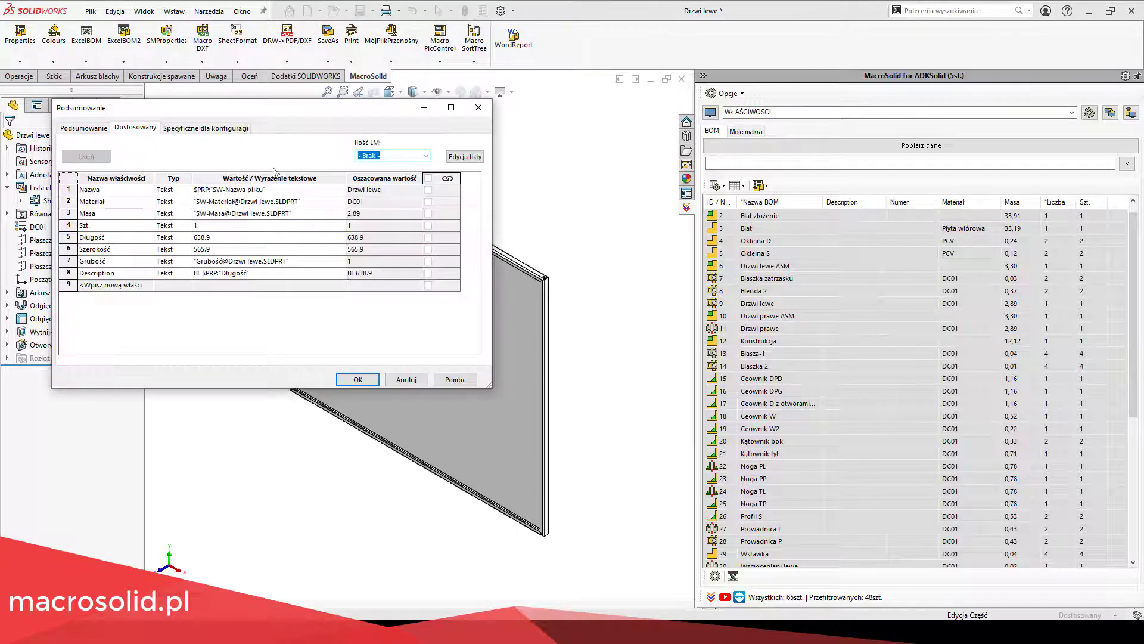
pyautogui.click(259, 272)
pyautogui.write('$PRP:"Szerokość"x')
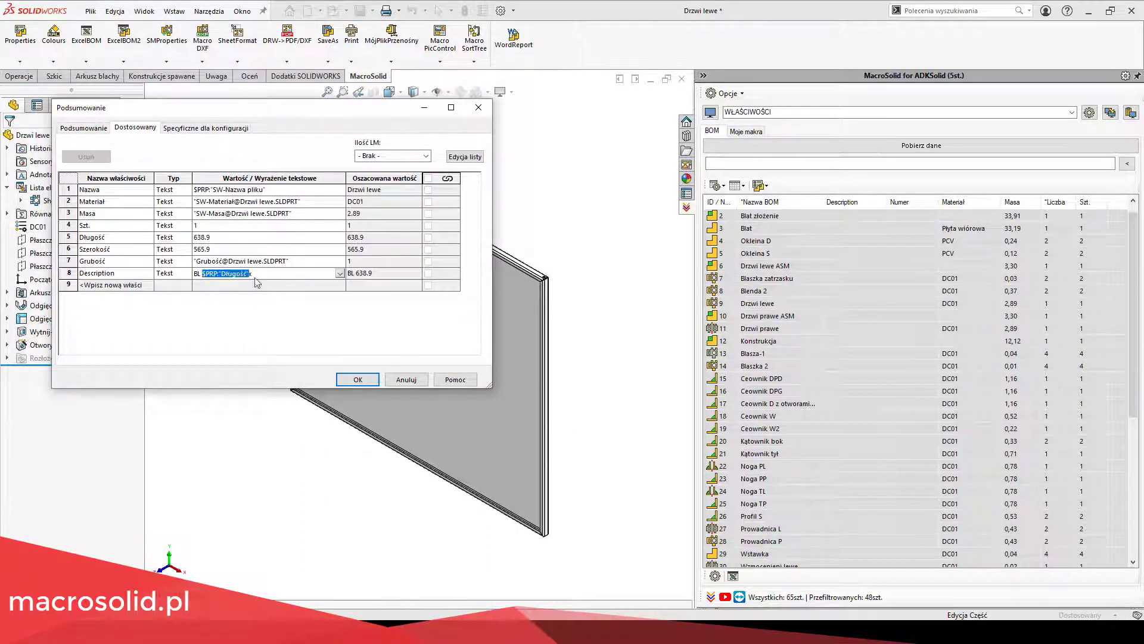
pyautogui.write('$PRP:"D')
pyautogui.press('Return')
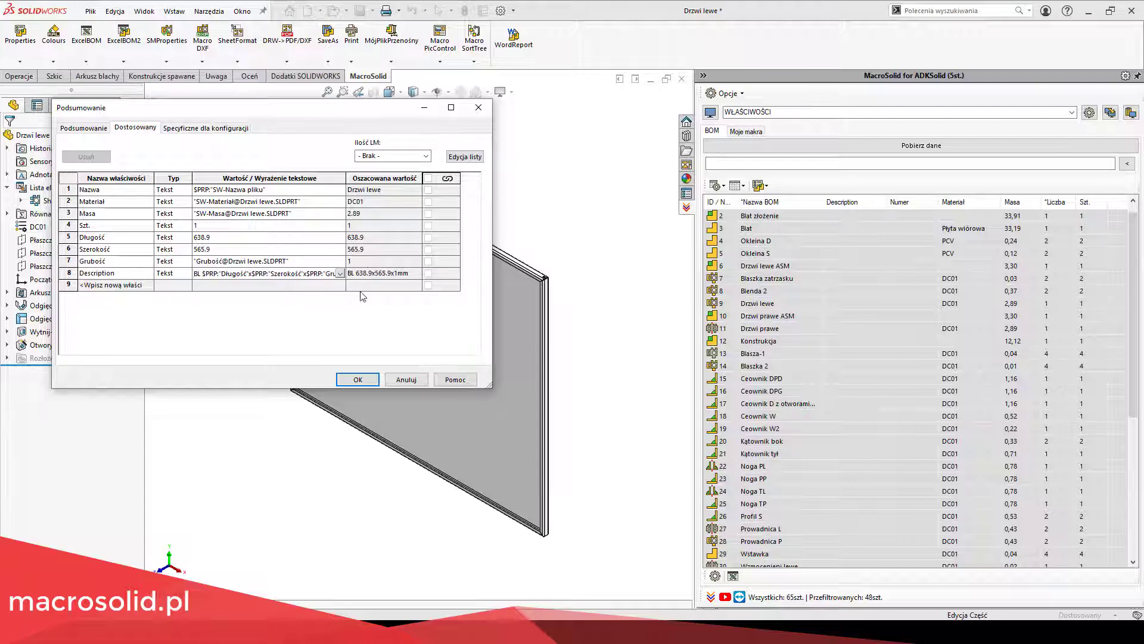
pyautogui.click(358, 380)
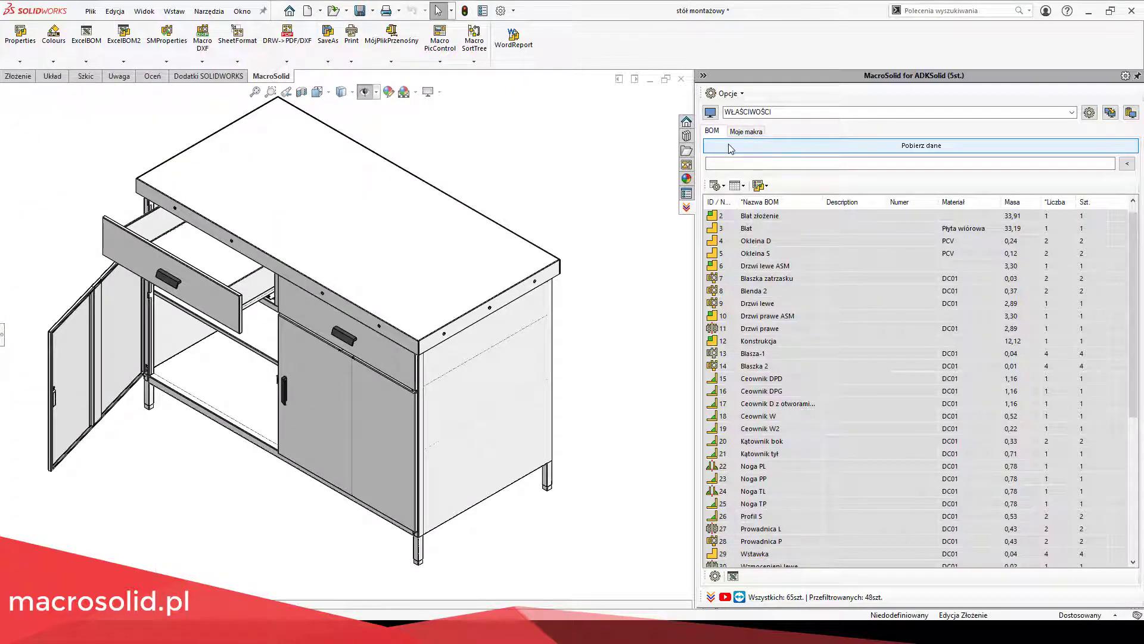
# - Reload the BOM data of the assembly and check the Drzwi lewe entry's description
pyautogui.click(731, 147)
pyautogui.click(847, 292)
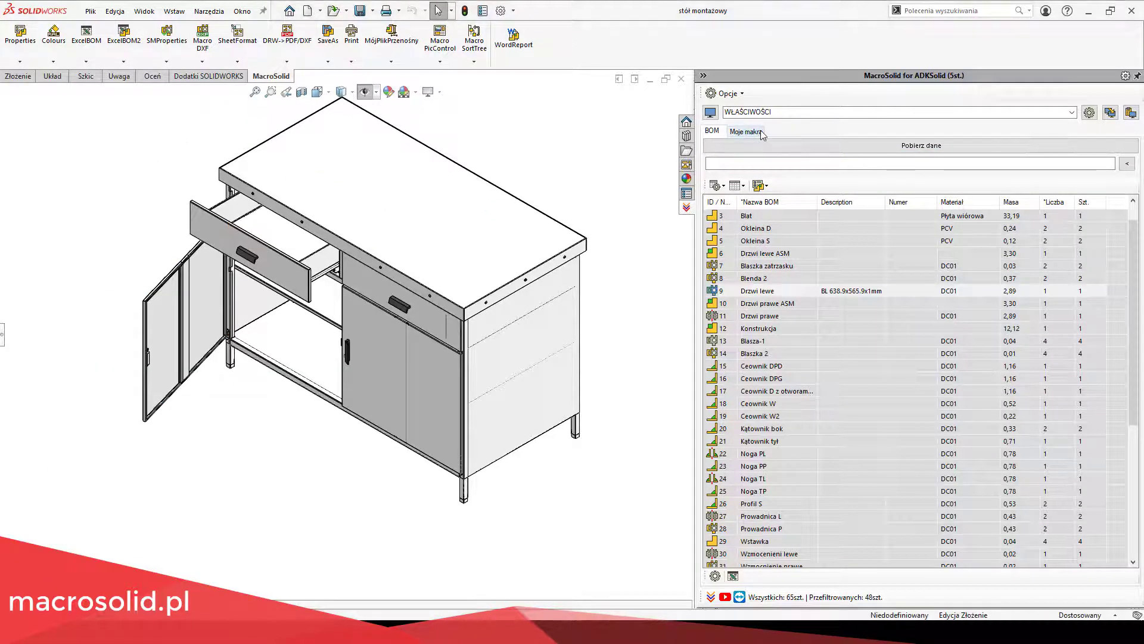
# - Open the WŁAŚCIWOŚCI DOMYŚLNE macro and rename its second property setting as Opisy
pyautogui.click(761, 136)
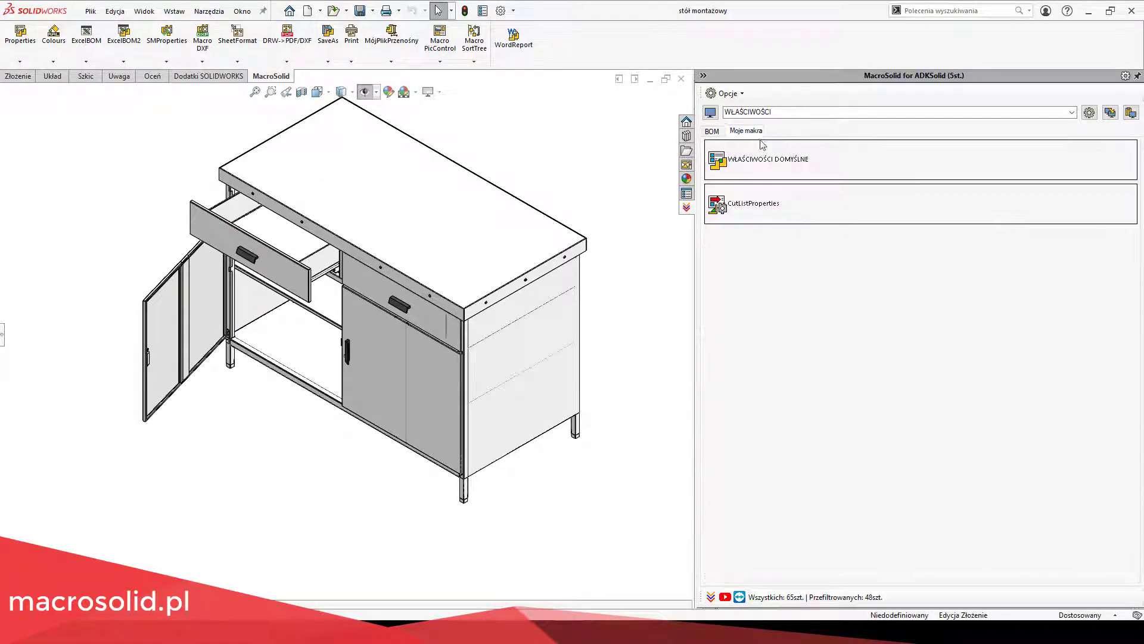
pyautogui.click(761, 156)
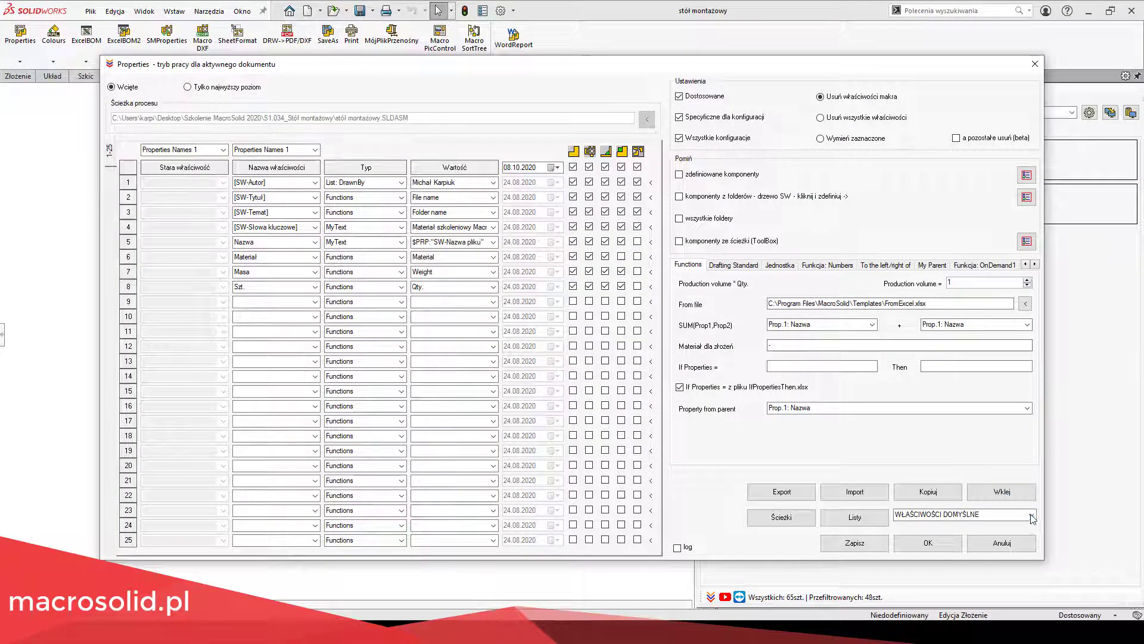
pyautogui.click(1033, 518)
pyautogui.click(1007, 480)
pyautogui.write('Opisy')
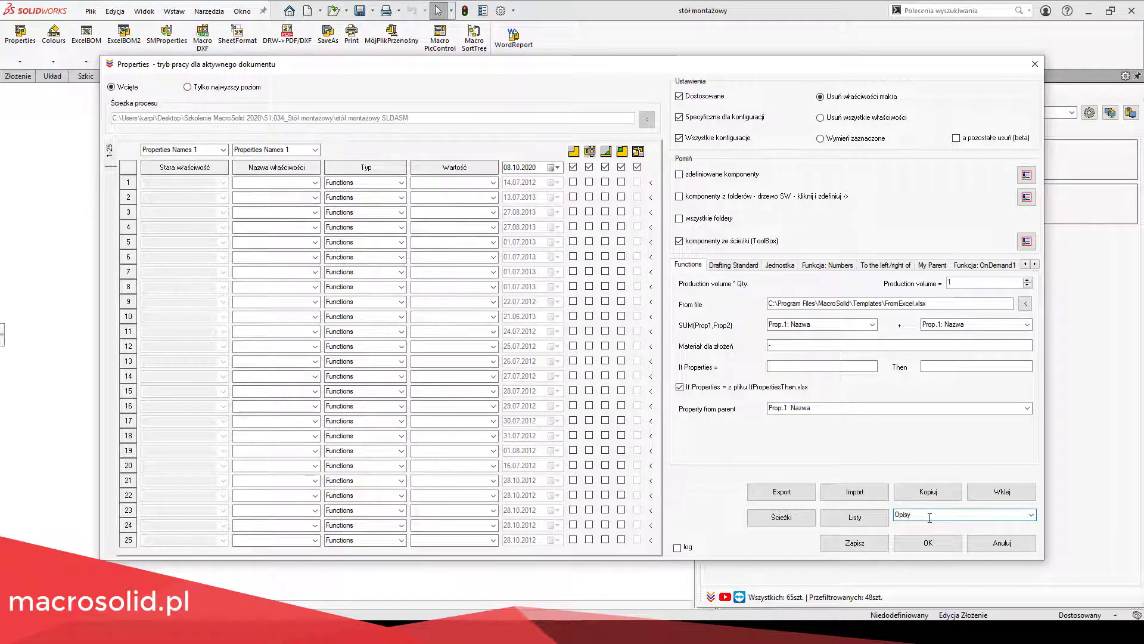
# - Assign the property names Długość, Szerokość, Grubość and Description to rows 1 to 4 of the Opisy setting
pyautogui.click(314, 183)
pyautogui.click(247, 356)
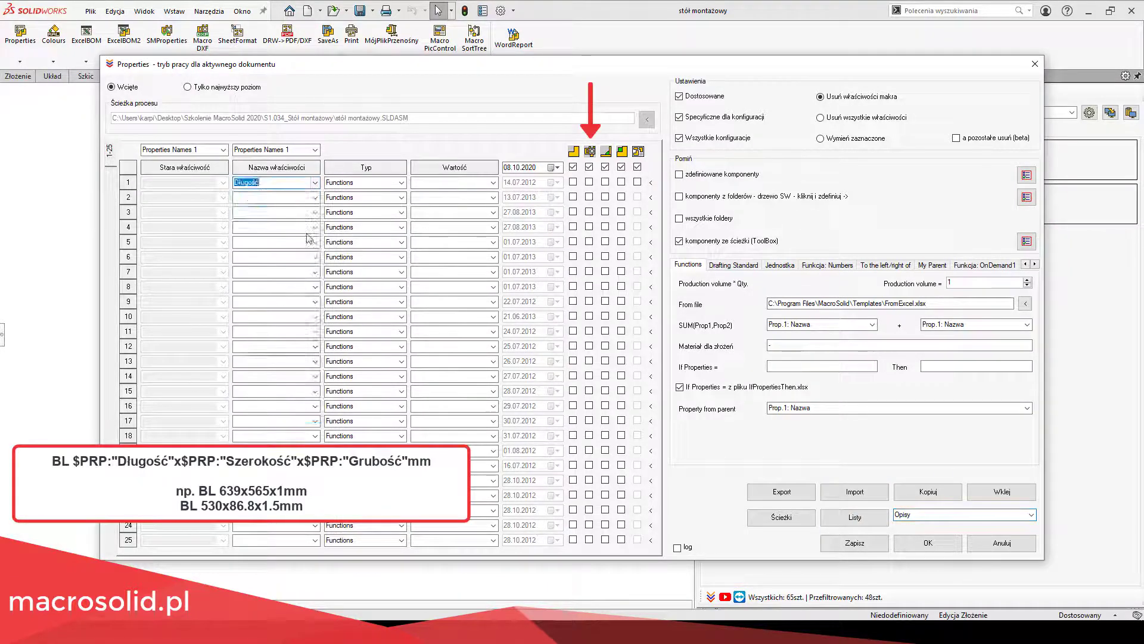
pyautogui.click(314, 197)
pyautogui.click(249, 379)
pyautogui.click(315, 212)
pyautogui.click(246, 401)
pyautogui.click(315, 227)
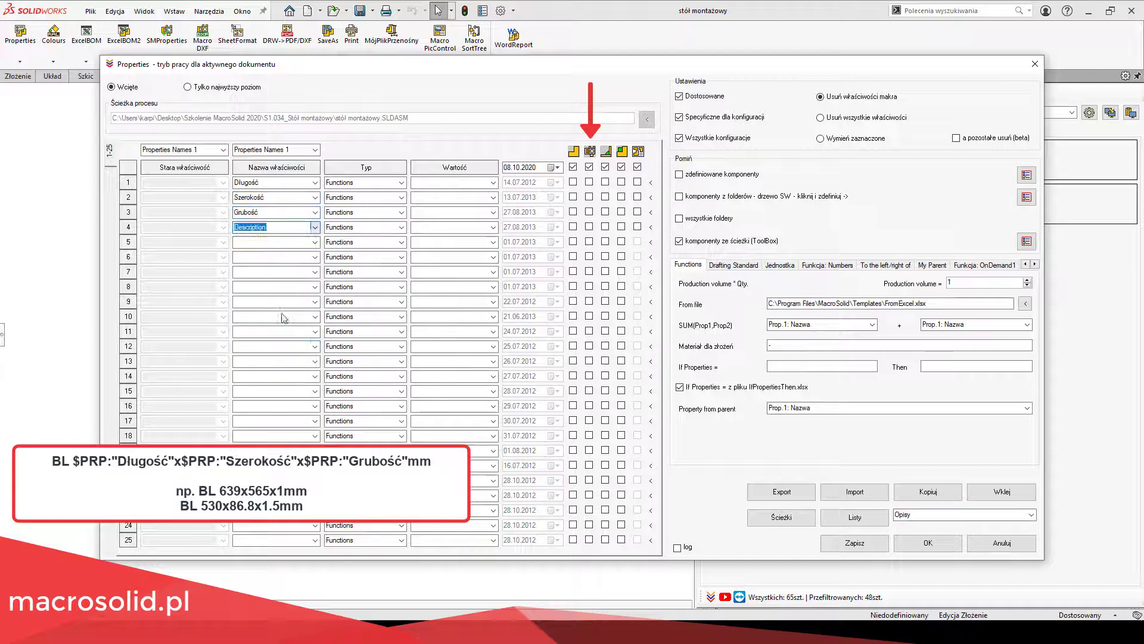
pyautogui.click(250, 423)
# - Copy Długość and Szerokość from the cut-list values Długość ramki granicznej and Szerokość ramki granicznej
pyautogui.click(402, 183)
pyautogui.click(351, 325)
pyautogui.click(493, 183)
pyautogui.click(452, 253)
pyautogui.click(402, 197)
pyautogui.click(351, 341)
pyautogui.click(492, 198)
pyautogui.click(453, 269)
# - Try to copy Grubość from the cut-list value Grubość arkusza blachy
pyautogui.click(402, 212)
pyautogui.click(351, 355)
pyautogui.click(493, 212)
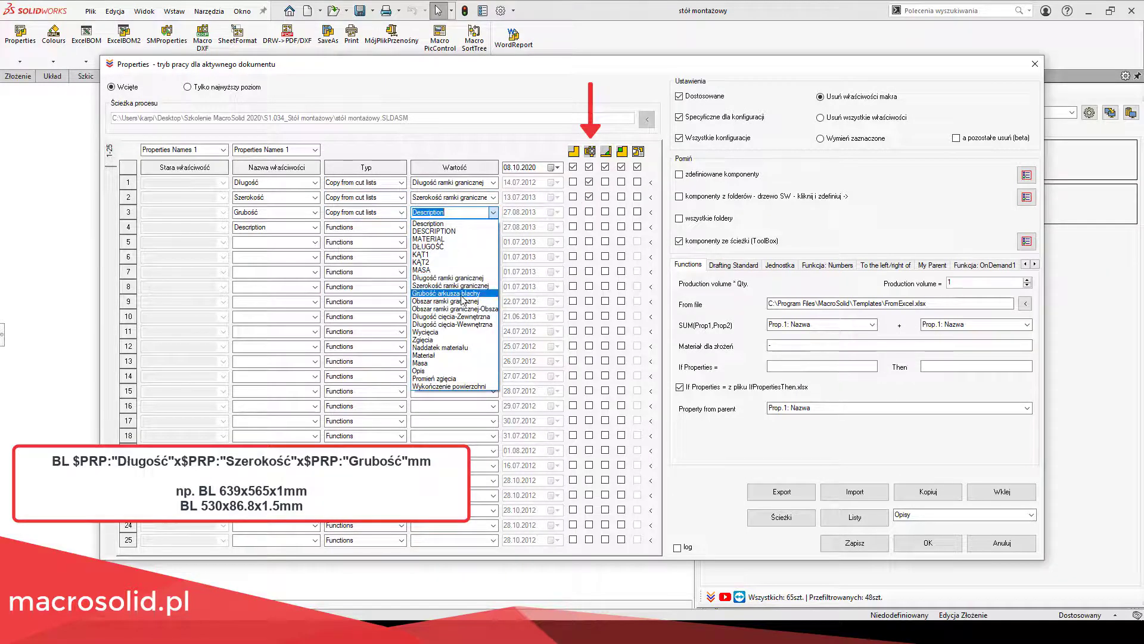
pyautogui.click(461, 293)
pyautogui.click(401, 213)
pyautogui.click(357, 310)
pyautogui.click(493, 212)
pyautogui.click(441, 222)
# - Define Description as MyText with BL $PRP:"Długość"x$PRP:"Szerokość"x$PRP:"Grubość"mm, and save the Opisy setting
pyautogui.click(401, 227)
pyautogui.click(357, 325)
pyautogui.click(493, 227)
pyautogui.click(487, 254)
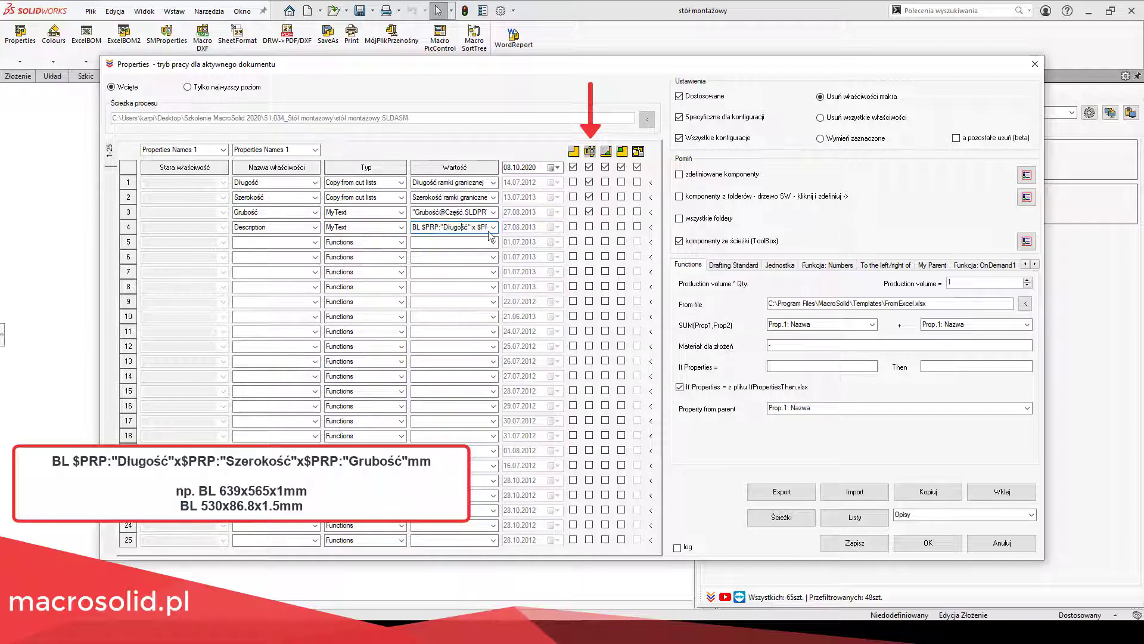
pyautogui.doubleClick(453, 227)
pyautogui.click(575, 339)
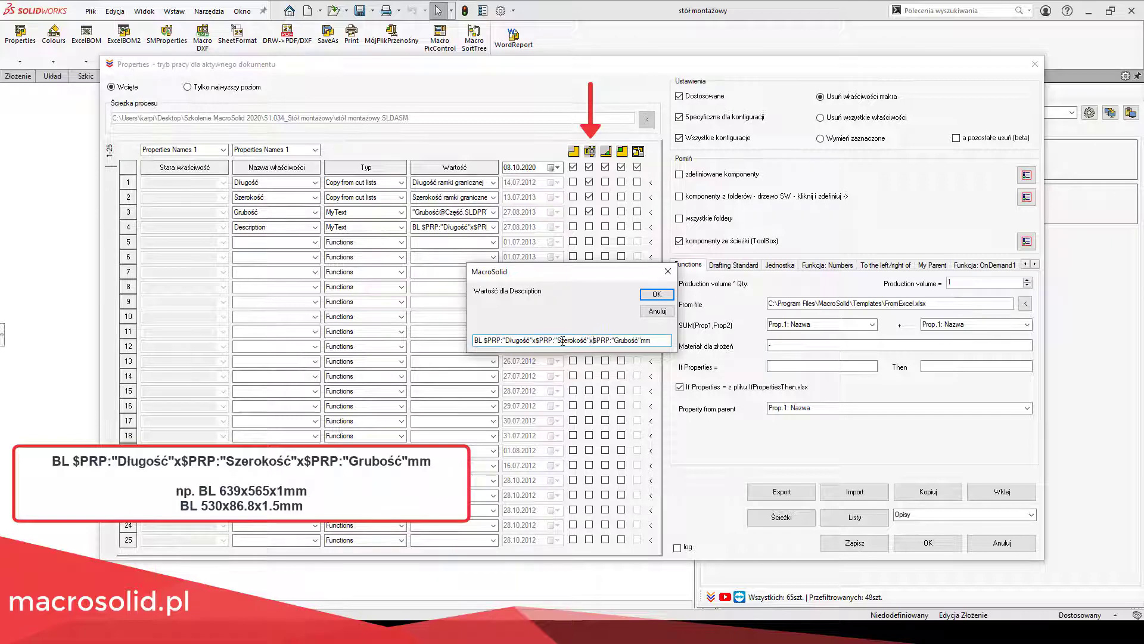
pyautogui.press('Return')
pyautogui.click(863, 545)
pyautogui.click(980, 546)
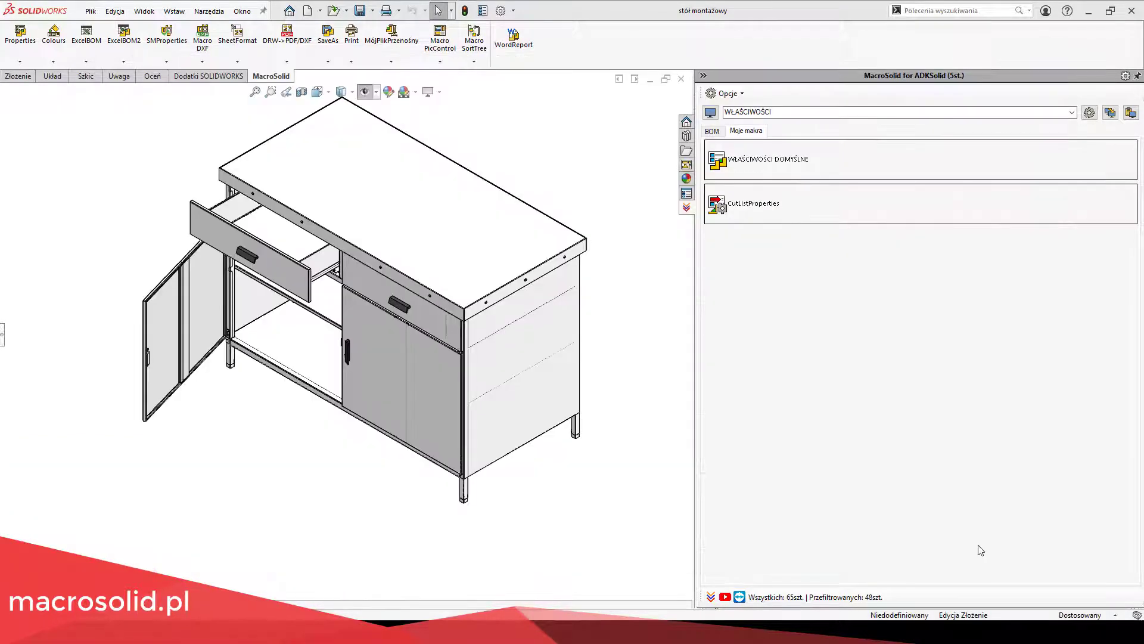
# - Apply the Opisy property setting to the BOM components and review the generated descriptions
pyautogui.click(717, 131)
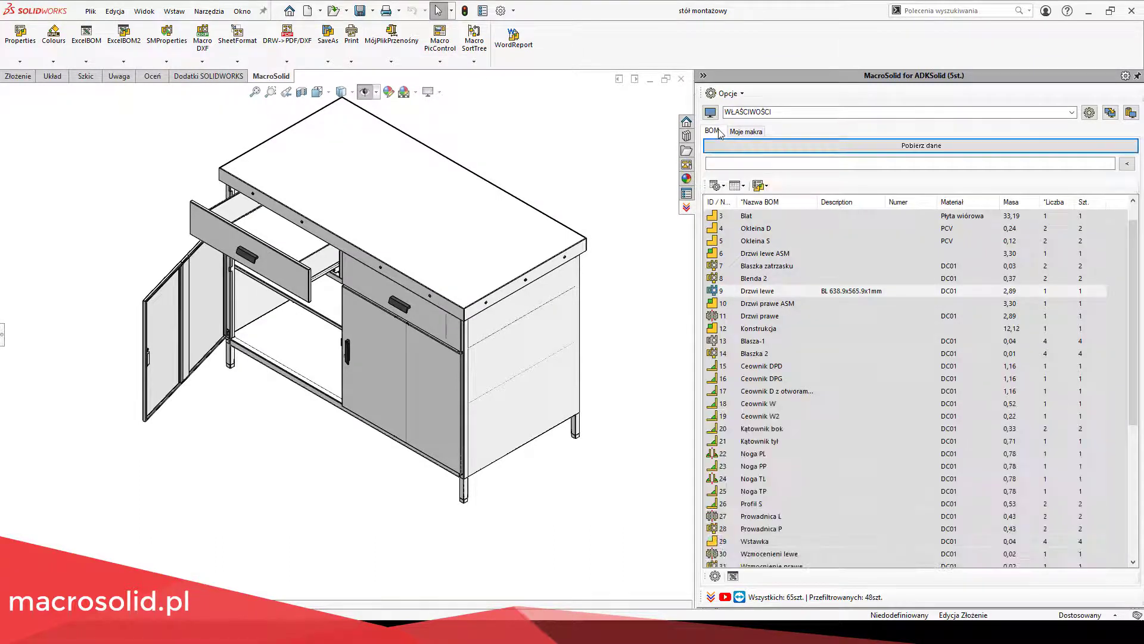
pyautogui.click(760, 185)
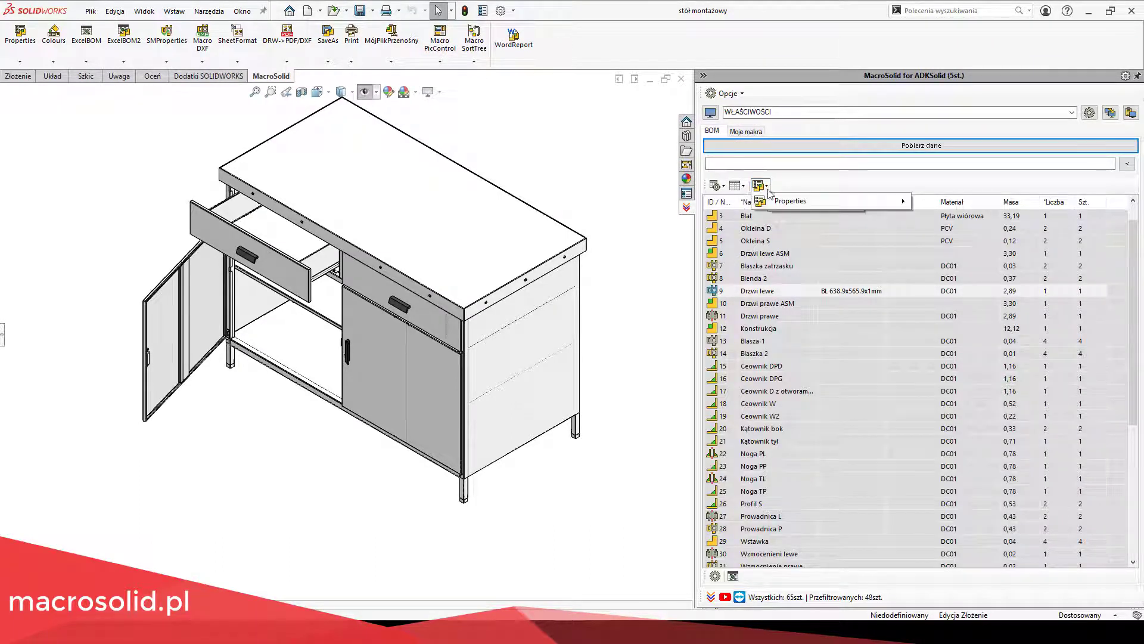
pyautogui.moveTo(770, 205)
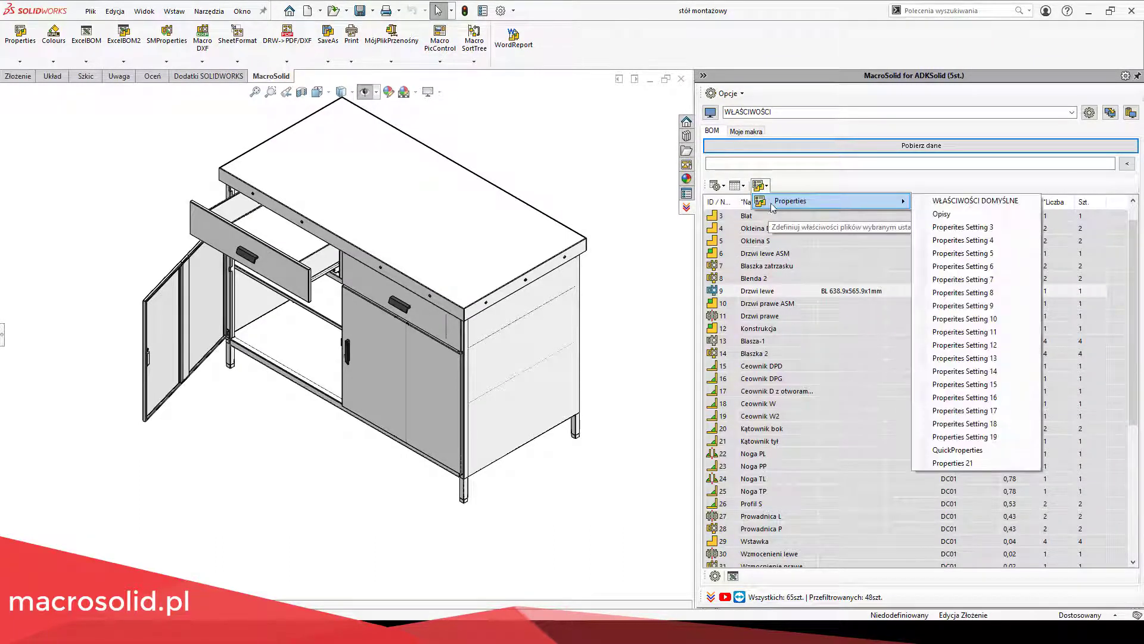
pyautogui.click(952, 216)
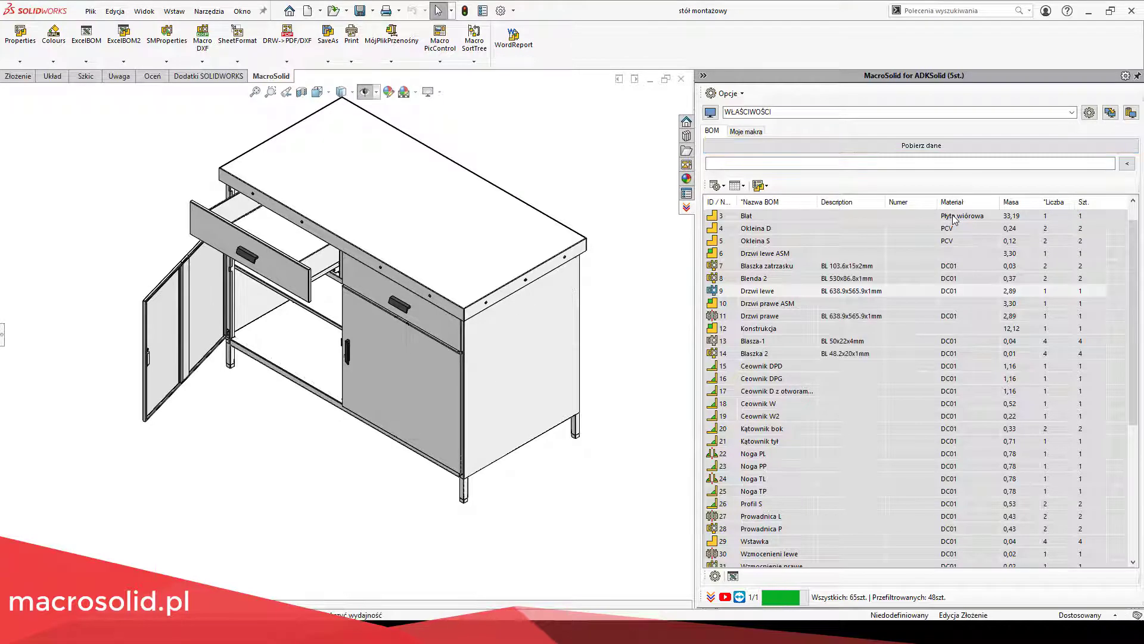
pyautogui.moveTo(1136, 249); pyautogui.dragTo(1136, 316)
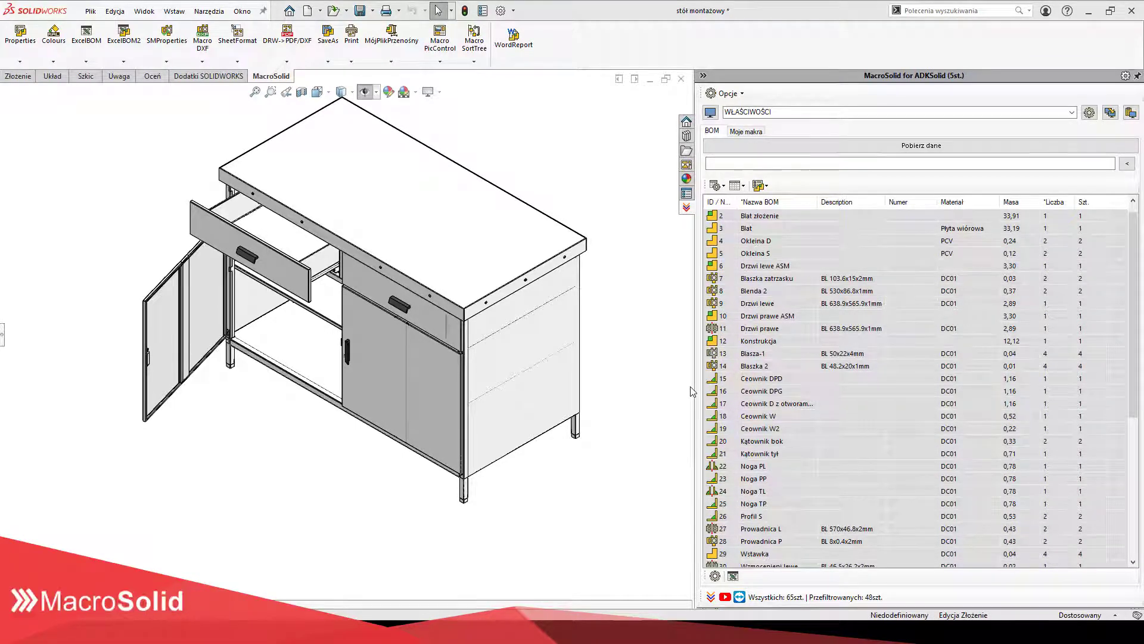
# - Open the Ceownik DPD part, examine the cut-list properties of its Ceownik 22x22x2 item, and close the part
pyautogui.rightClick(749, 382)
pyautogui.click(769, 389)
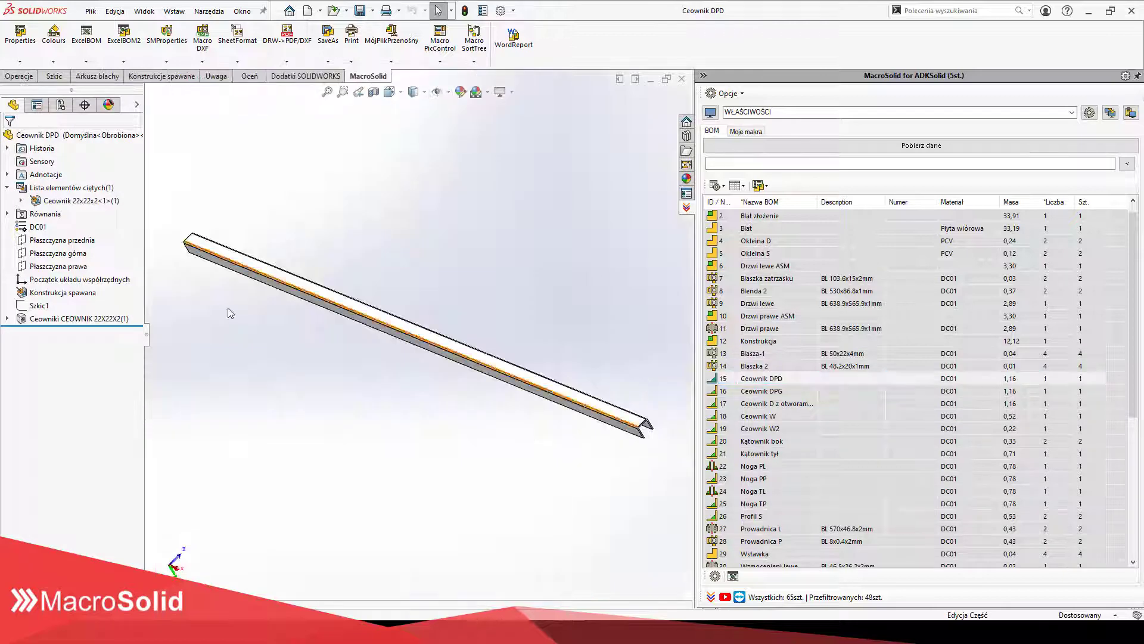
pyautogui.rightClick(67, 202)
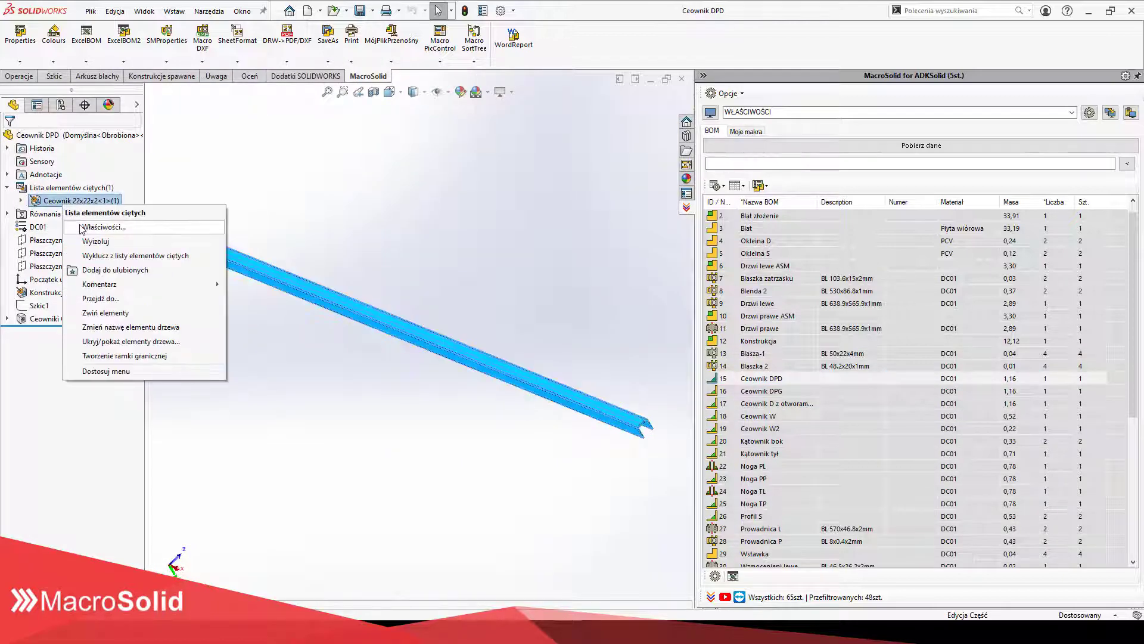
pyautogui.click(82, 227)
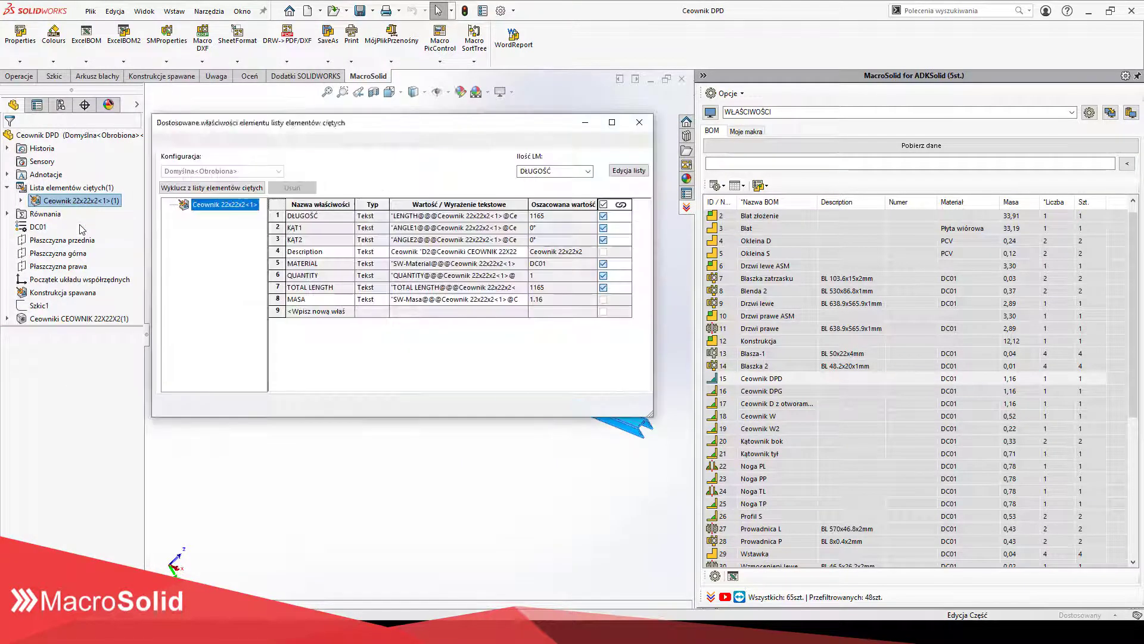
pyautogui.click(330, 252)
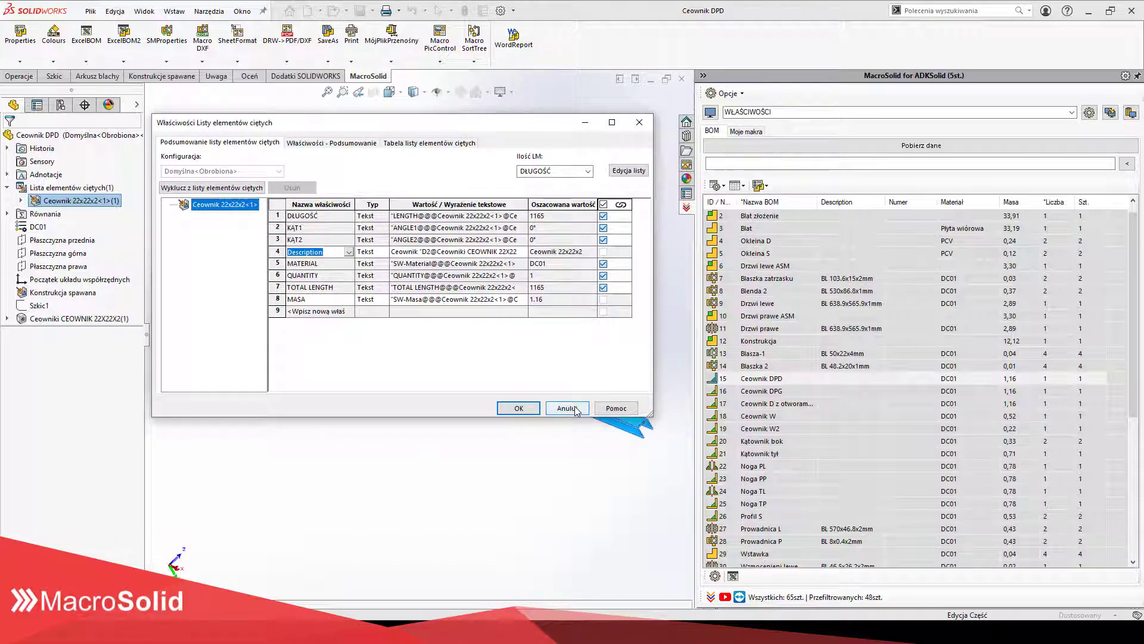
pyautogui.click(567, 408)
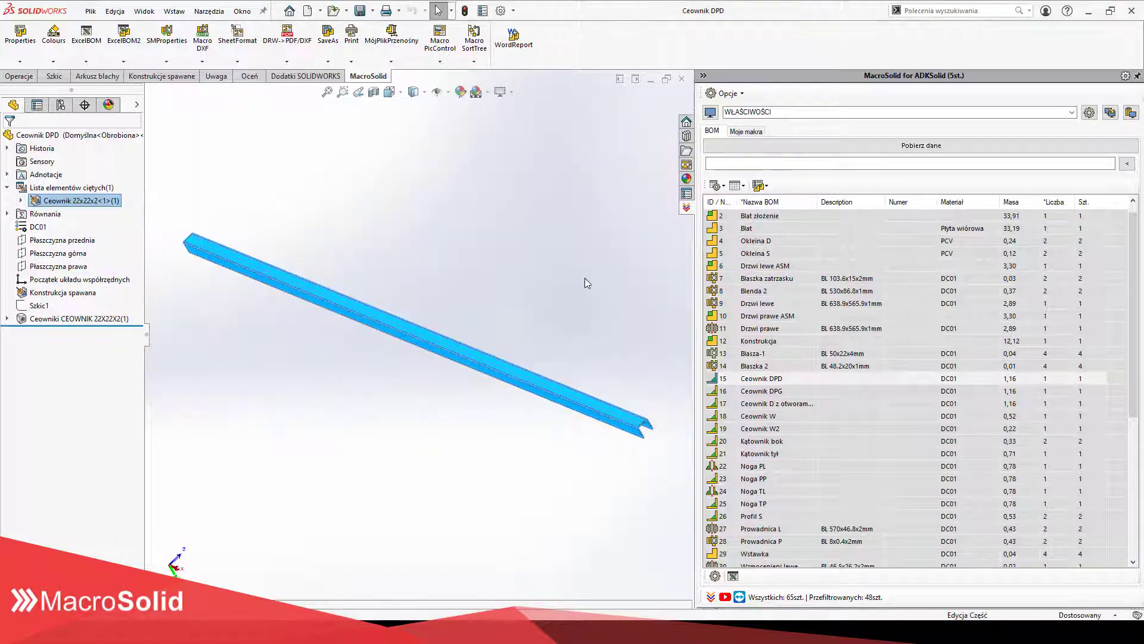
pyautogui.click(666, 96)
pyautogui.click(681, 79)
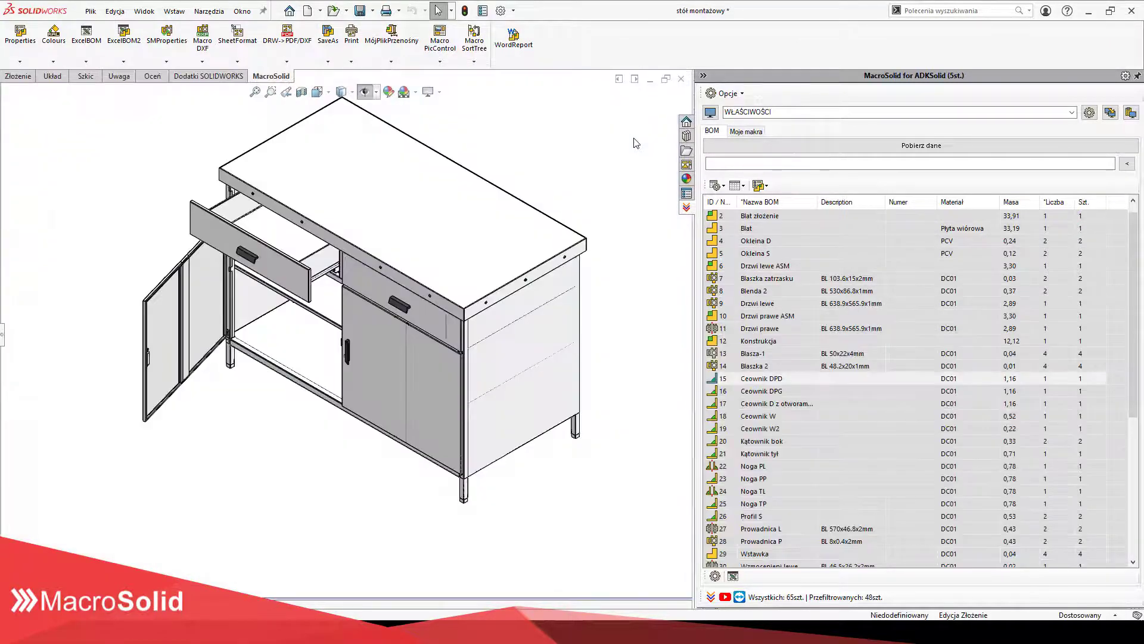
# - Reopen the WŁAŚCIWOŚCI DOMYŚLNE macro and load the Opisy property setting
pyautogui.click(746, 131)
pyautogui.click(749, 151)
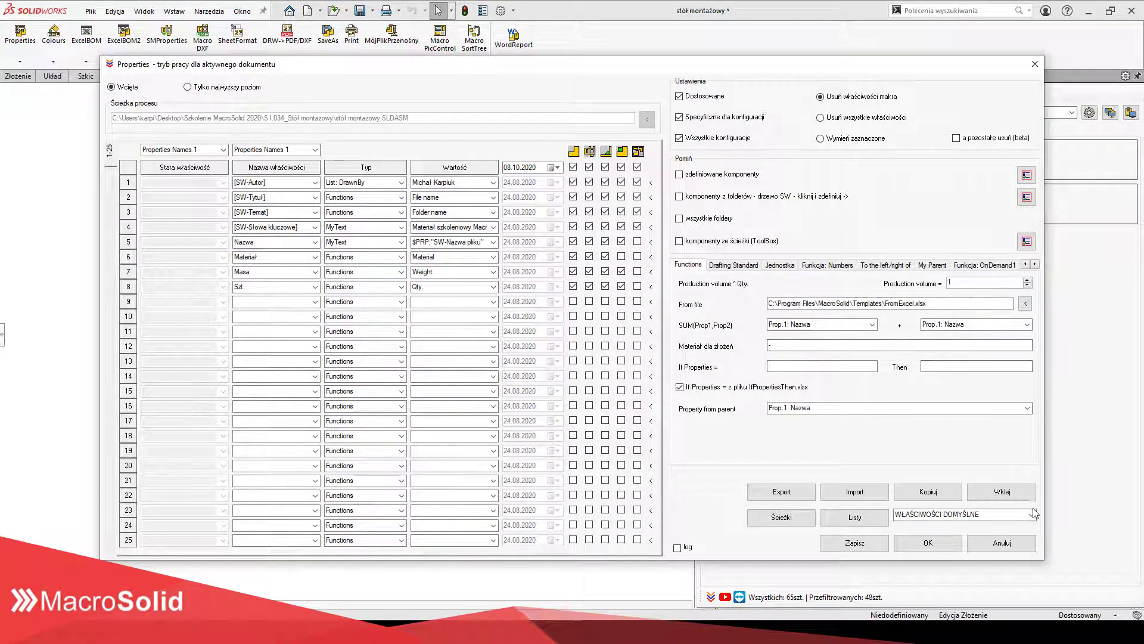
pyautogui.click(965, 514)
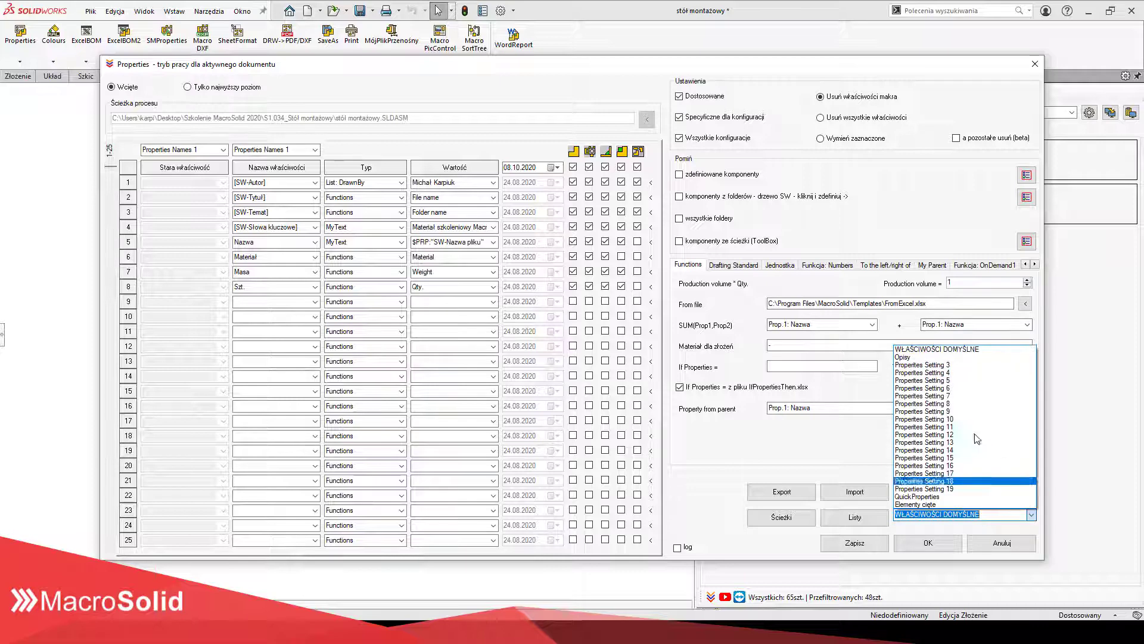
pyautogui.click(929, 358)
# - Add an Opis property in row 5 that copies DESCRIPTION from cut lists, enabled for weldment parts
pyautogui.click(274, 242)
pyautogui.click(314, 242)
pyautogui.click(268, 358)
pyautogui.click(388, 242)
pyautogui.click(358, 388)
pyautogui.click(459, 242)
pyautogui.click(456, 261)
pyautogui.click(605, 241)
# - Add a Długość property in row 6 that copies DŁUGOŚĆ from cut lists, enabled for weldment parts
pyautogui.click(315, 256)
pyautogui.click(260, 430)
pyautogui.click(388, 257)
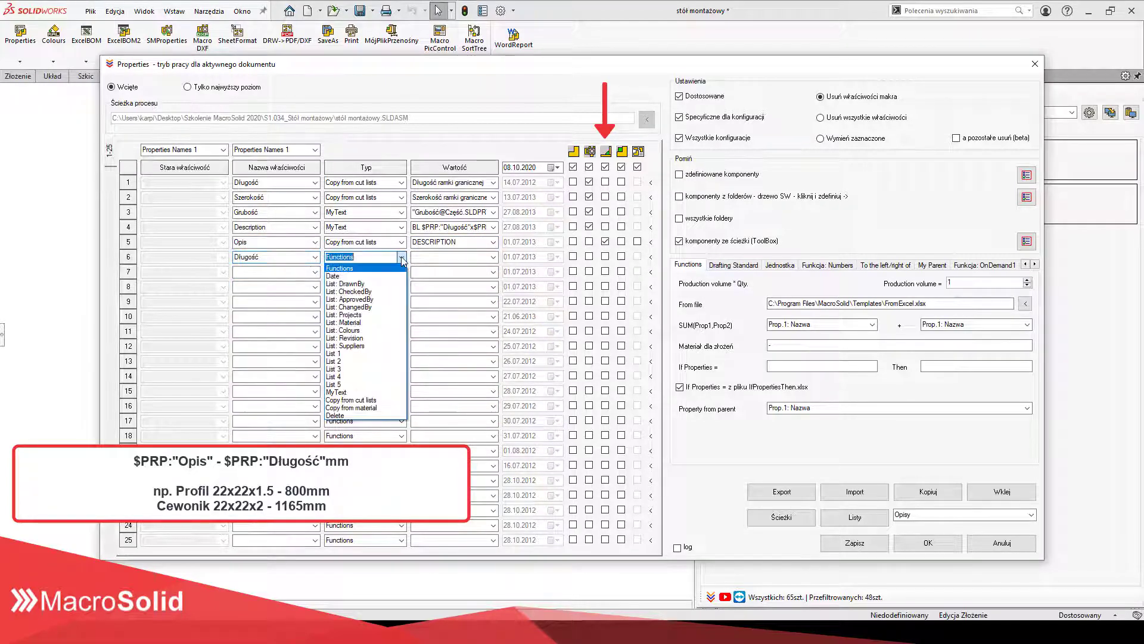
pyautogui.click(358, 403)
pyautogui.click(459, 257)
pyautogui.click(461, 292)
pyautogui.click(605, 256)
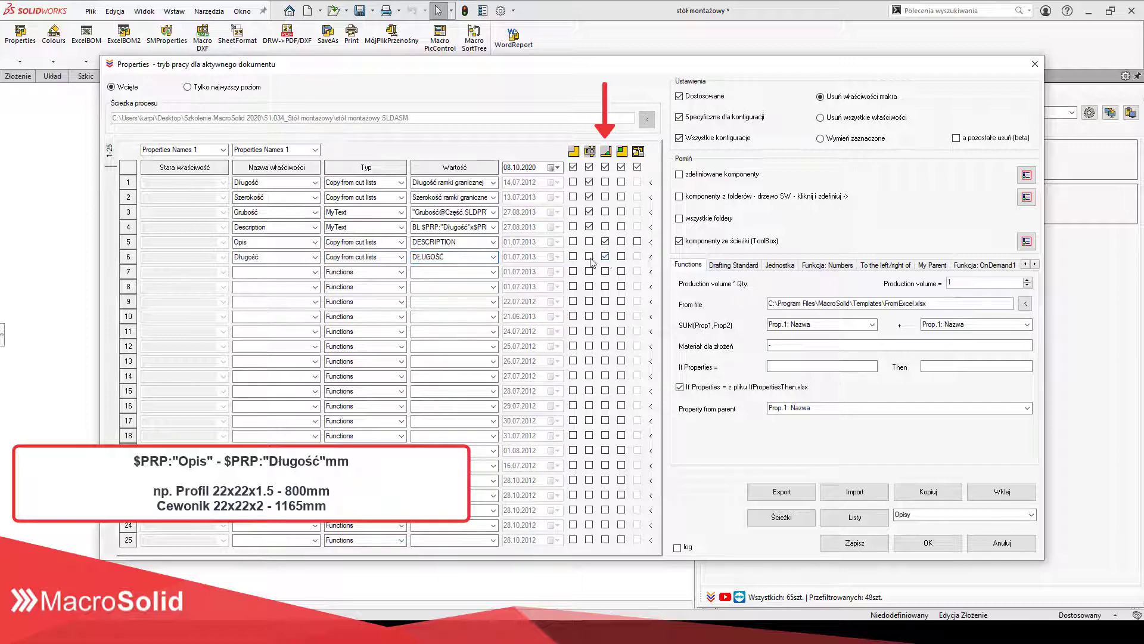
# - Add a Description property of type MyText in row 7
pyautogui.click(315, 272)
pyautogui.click(262, 406)
pyautogui.click(376, 271)
pyautogui.click(357, 388)
pyautogui.click(453, 271)
# - In the row 7 Description expression, remove the BL prefix, reference Opis first and replace the following x with " - "
pyautogui.doubleClick(453, 272)
pyautogui.press('Home')
pyautogui.hotkey('ctrl', 'shift', 'Right')
pyautogui.press('Delete')
pyautogui.moveTo(511, 343); pyautogui.dragTo(496, 343)
pyautogui.write('Opis')
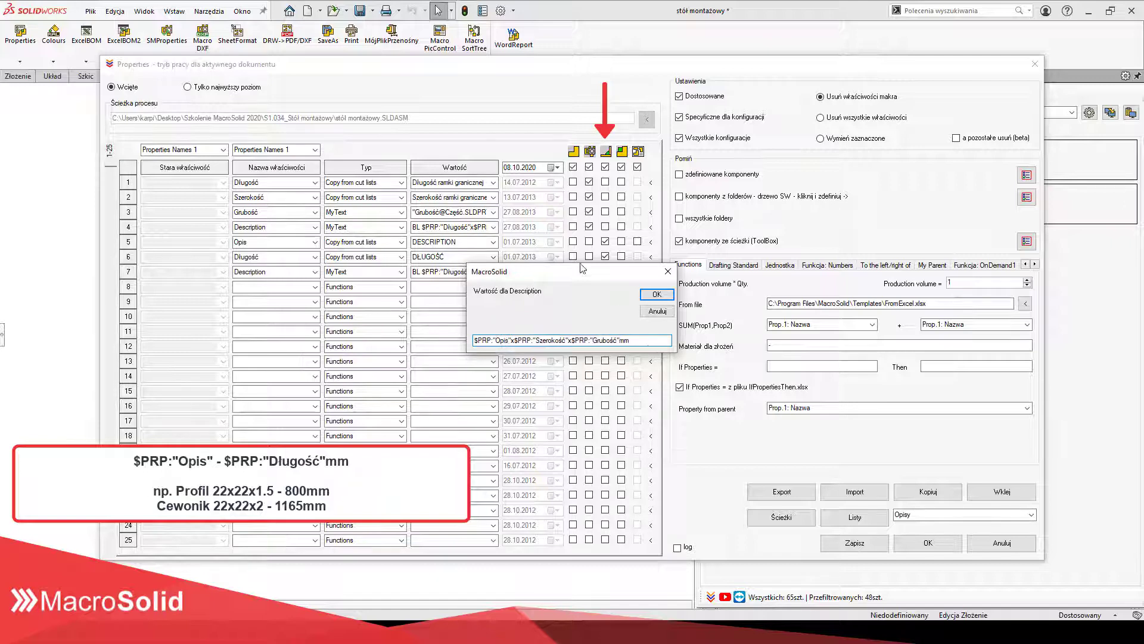
pyautogui.moveTo(584, 272); pyautogui.dragTo(476, 305)
pyautogui.press('Right')
pyautogui.press('Delete')
pyautogui.write('-')
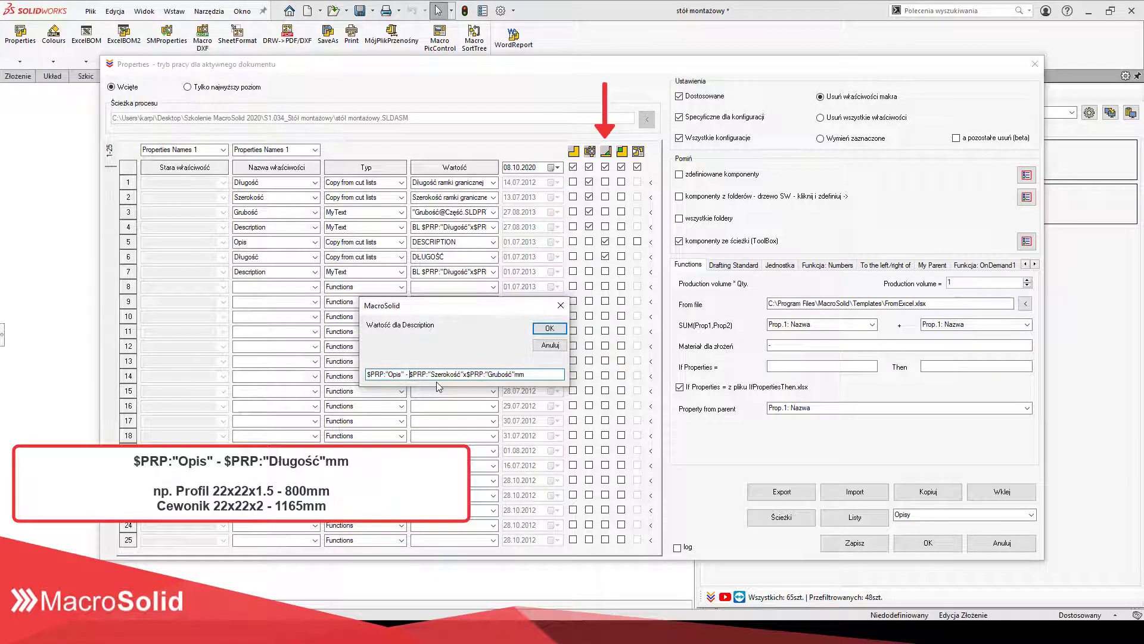
# - Complete the row 7 Description expression as $PRP:"Opis" - $PRP:"Długość"mm and enable the row for weldment parts
pyautogui.moveTo(432, 376); pyautogui.dragTo(455, 376)
pyautogui.write('Długość')
pyautogui.press('Delete')
pyautogui.press('Delete')
pyautogui.press('Delete')
pyautogui.press('Delete')
pyautogui.press('Delete')
pyautogui.press('Delete')
pyautogui.press('Delete')
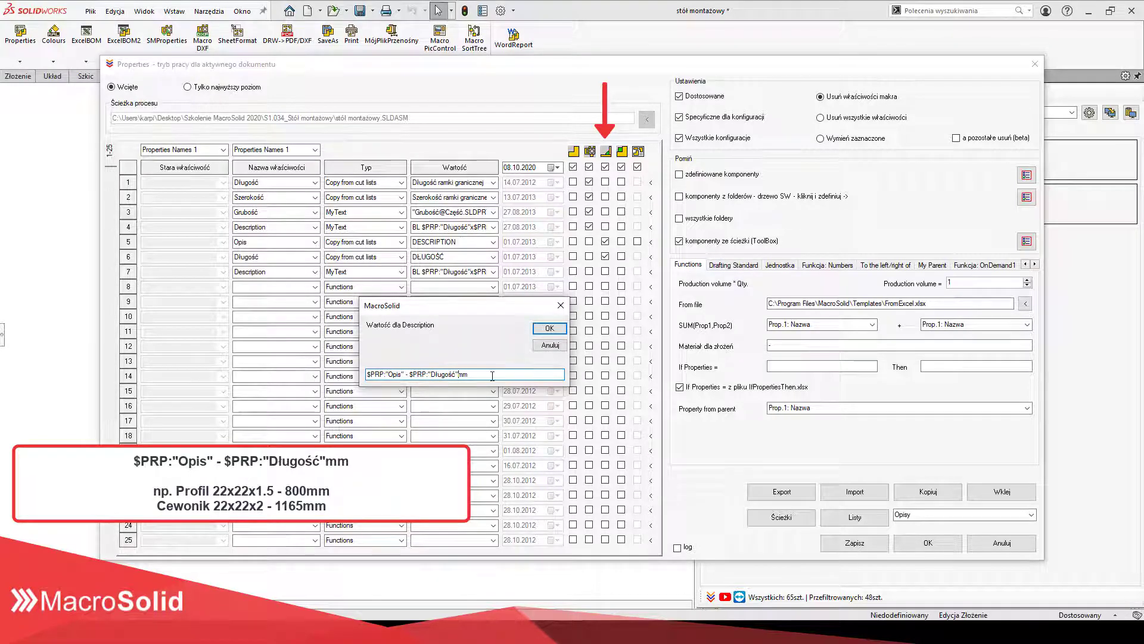
pyautogui.click(549, 328)
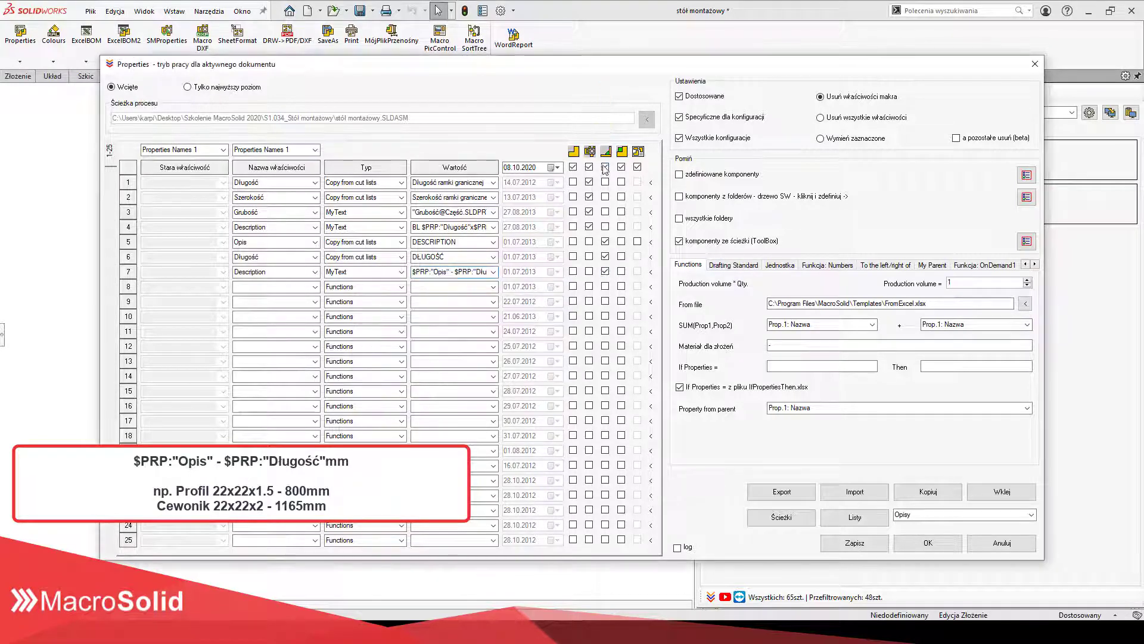
pyautogui.click(1006, 545)
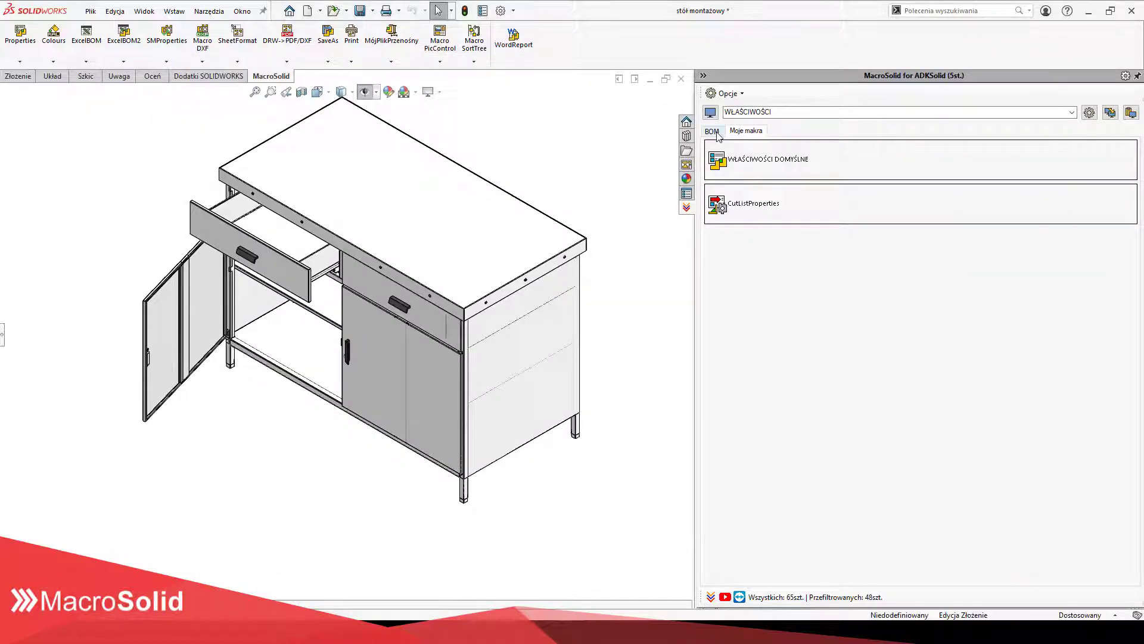
# - Apply the Opisy property setting to the components in the BOM list
pyautogui.click(714, 132)
pyautogui.click(769, 186)
pyautogui.click(965, 214)
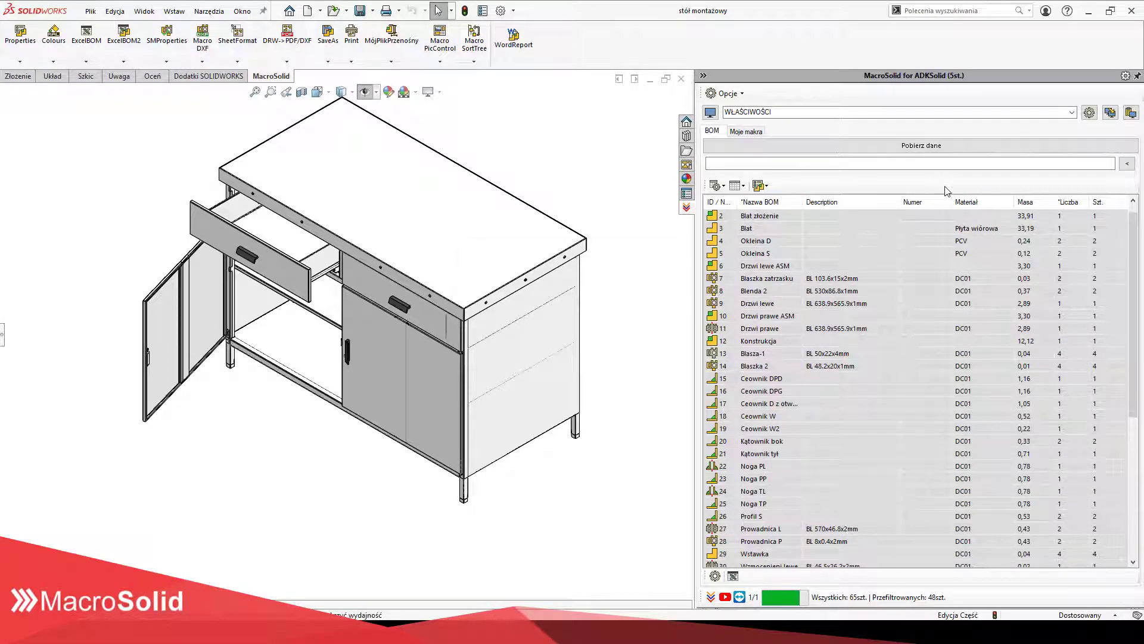
# - Reload the BOM data and save the assembly
pyautogui.click(974, 148)
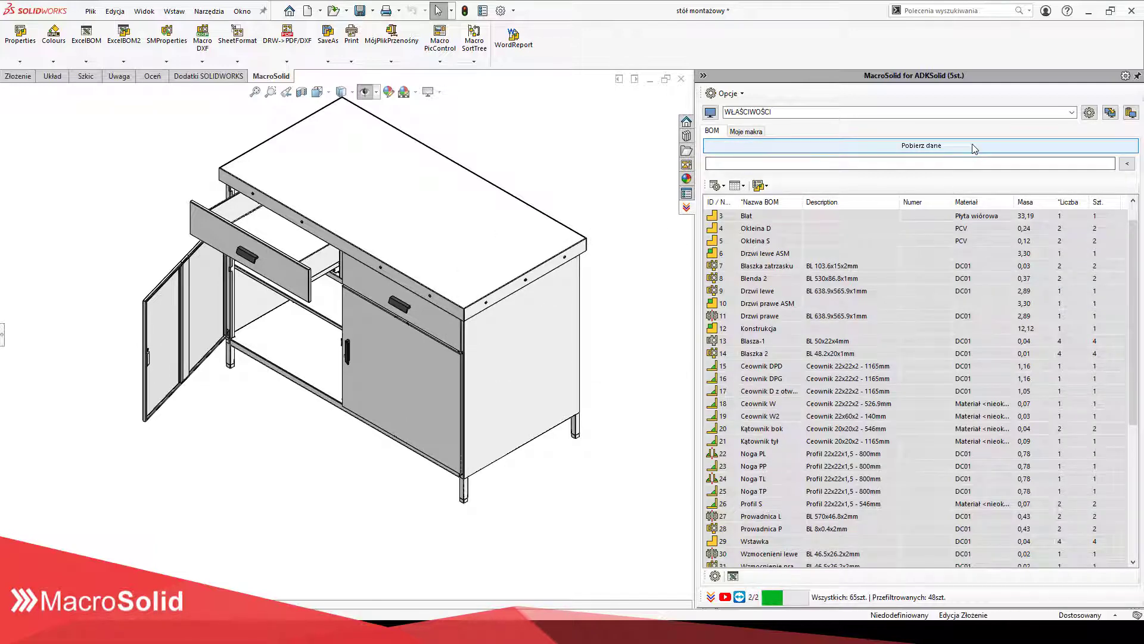
pyautogui.click(368, 11)
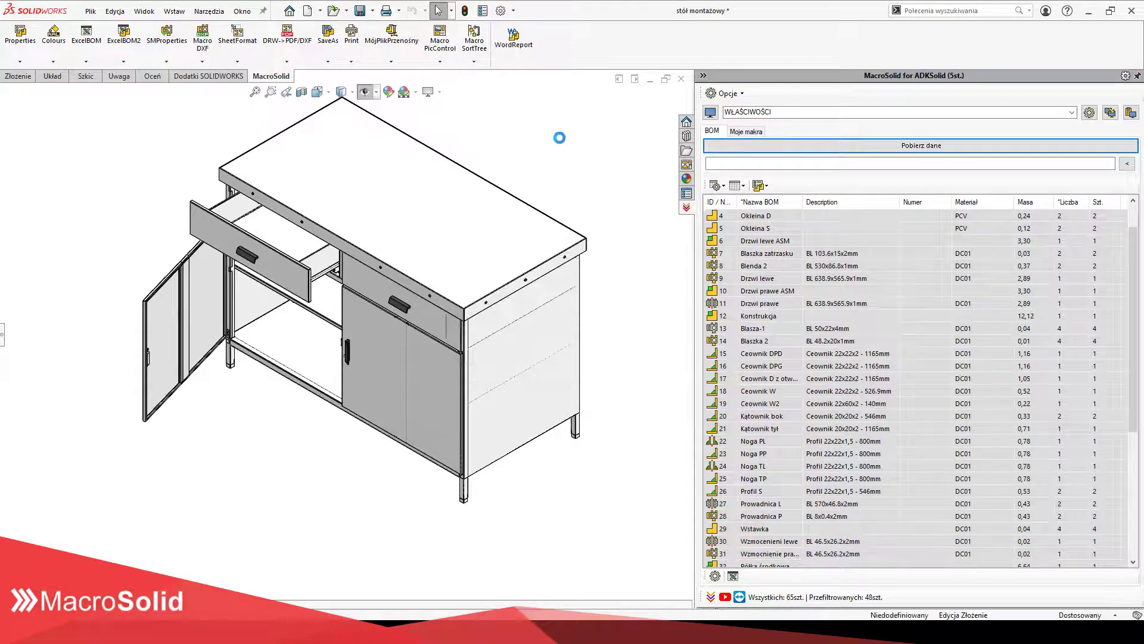
# - Reopen the Opisy property setting and name the properties in rows 8 to 10 Długość, Szerokość and Grubość
pyautogui.click(744, 132)
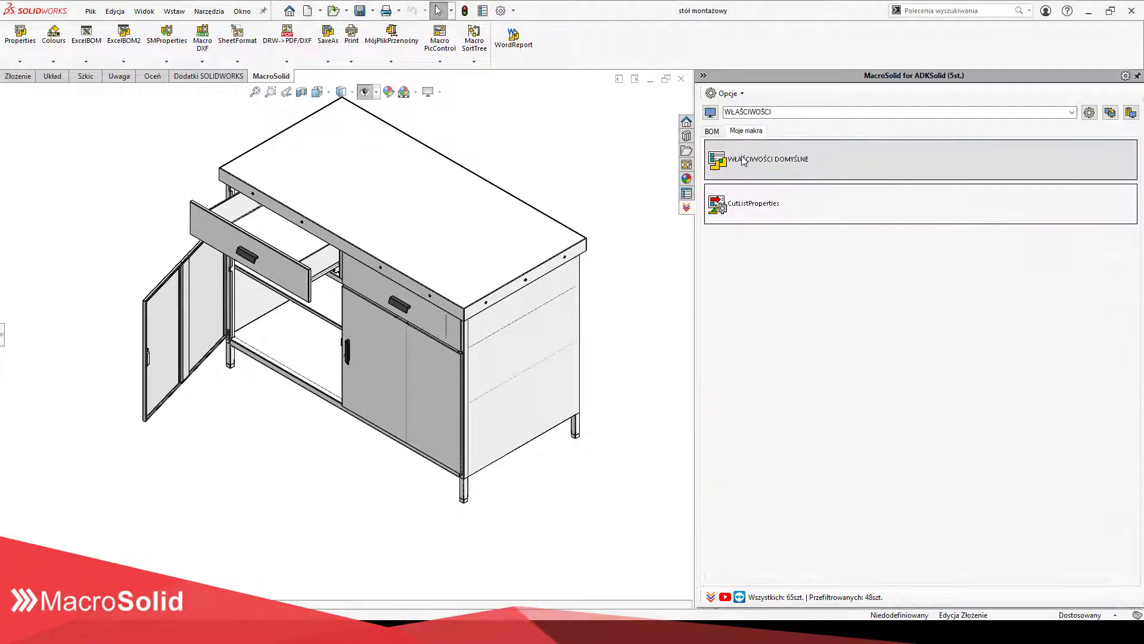
pyautogui.click(744, 161)
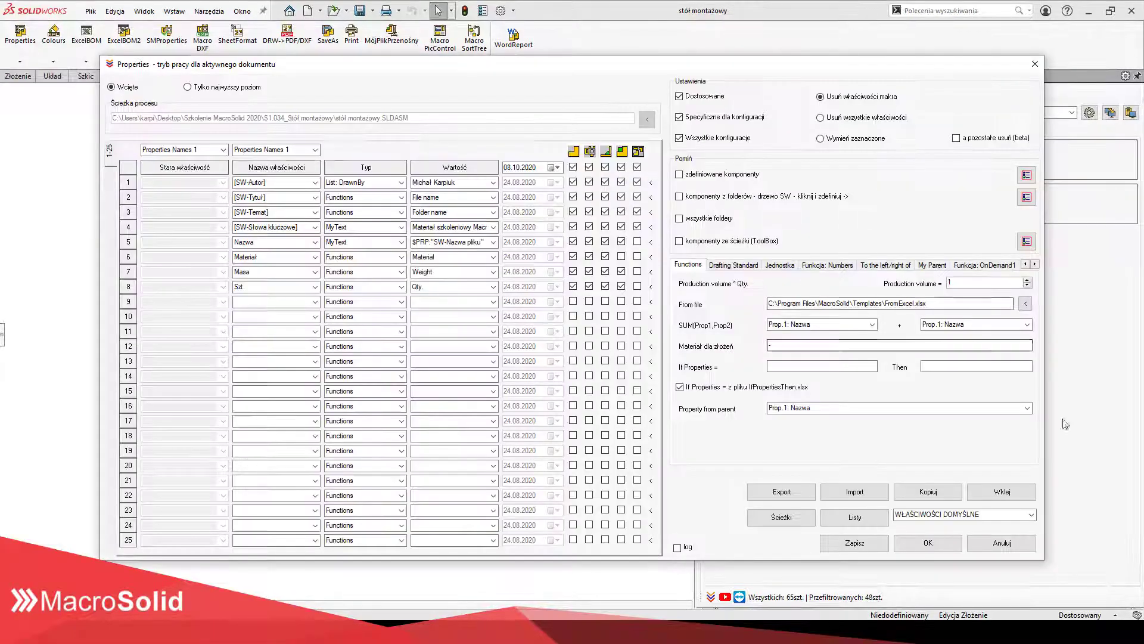
pyautogui.click(984, 514)
pyautogui.click(930, 362)
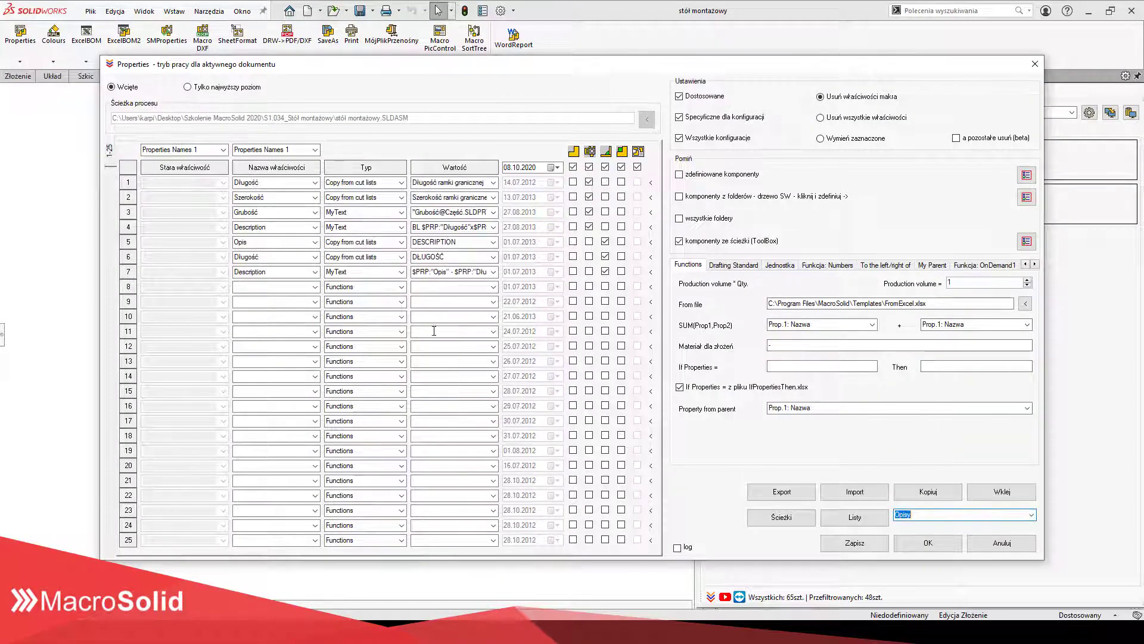
pyautogui.click(315, 287)
pyautogui.click(315, 303)
pyautogui.click(314, 302)
pyautogui.click(274, 317)
pyautogui.click(314, 316)
pyautogui.click(274, 341)
# - Assign the Max, Mid and Min functions to rows 8, 9 and 10 and enable these rows for ordinary parts and assemblies
pyautogui.click(493, 286)
pyautogui.click(444, 376)
pyautogui.click(492, 302)
pyautogui.click(441, 398)
pyautogui.click(492, 316)
pyautogui.click(441, 413)
pyautogui.click(573, 286)
pyautogui.click(573, 302)
pyautogui.click(572, 317)
# - Add a Description property of type MyText in row 11
pyautogui.click(314, 331)
pyautogui.click(274, 363)
pyautogui.click(401, 331)
pyautogui.click(352, 363)
# - Change the row 11 Description expression to $PRP:"Długość"x$PRP:"Szerokość"x$PRP:"Grubość"mm and save the Opisy setting
pyautogui.click(493, 332)
pyautogui.click(483, 341)
pyautogui.doubleClick(483, 340)
pyautogui.press('BackSpace')
pyautogui.press('BackSpace')
pyautogui.press('Left')
pyautogui.press('BackSpace')
pyautogui.click(587, 340)
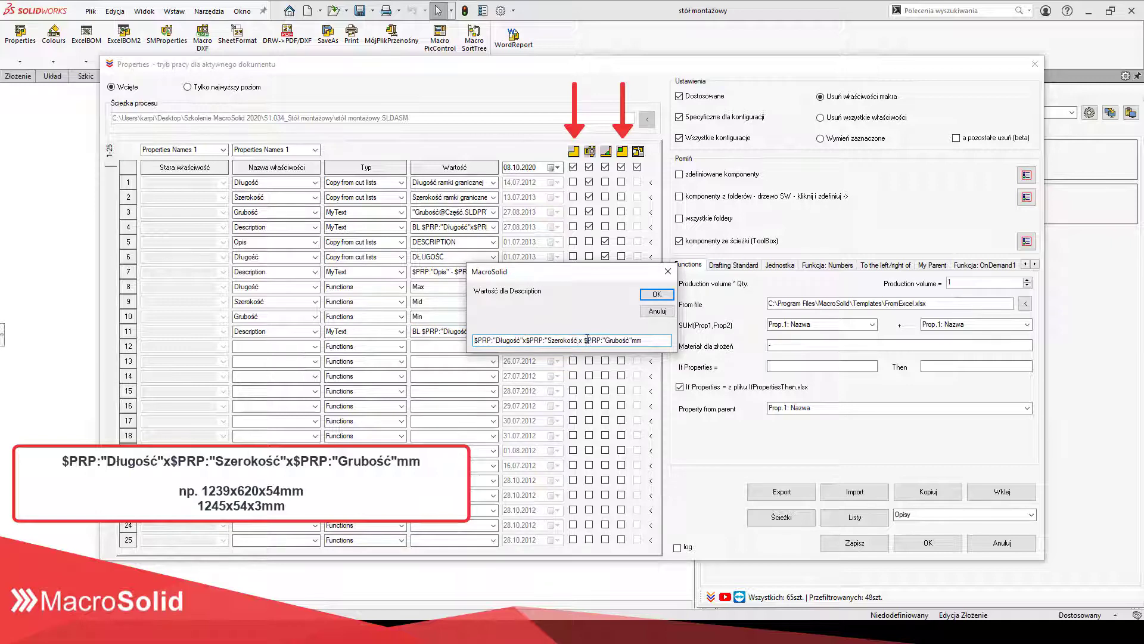
pyautogui.press('BackSpace')
pyautogui.click(657, 294)
pyautogui.click(855, 542)
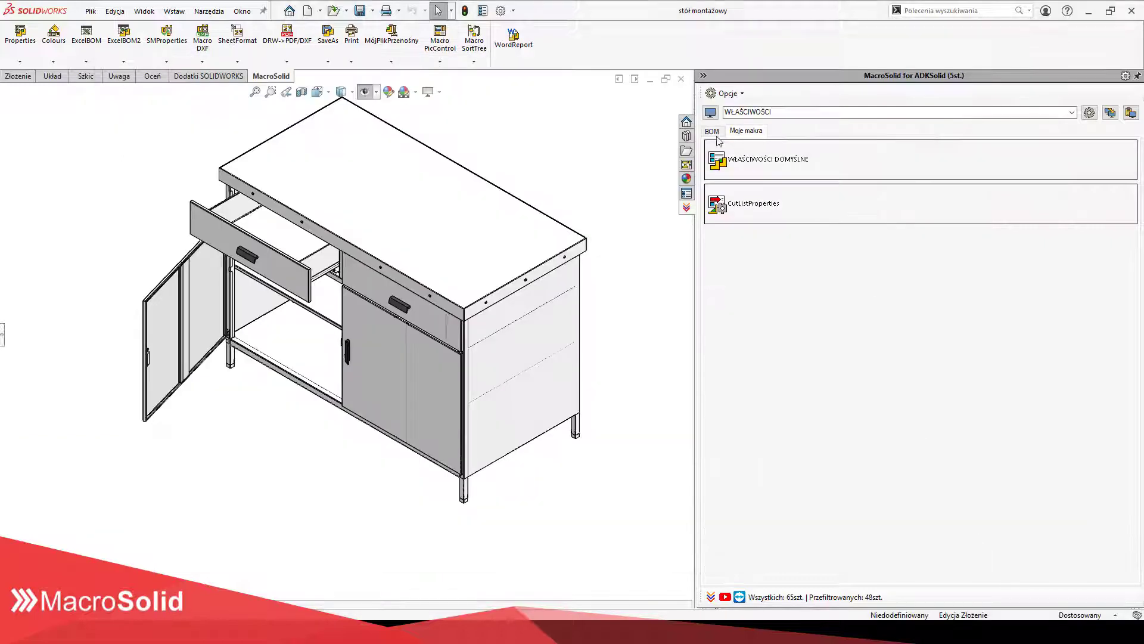
# - Reapply the updated Opisy setting to the BOM components
pyautogui.click(714, 132)
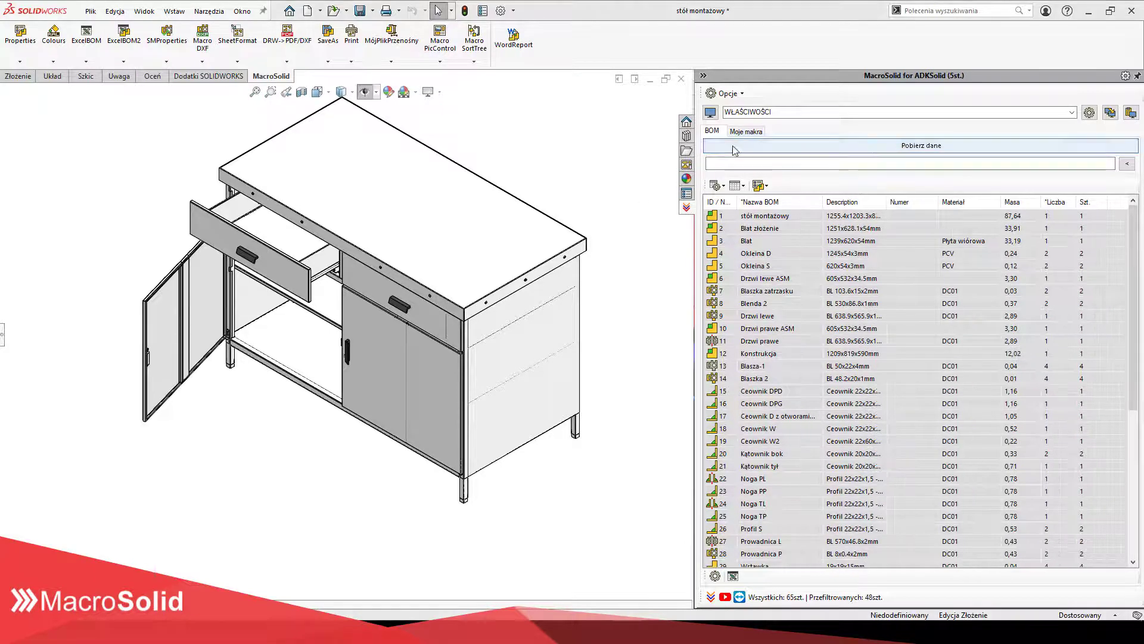
# - Open the property settings and rename the next empty setting after Opisy as NUMERATOR v1
pyautogui.click(753, 132)
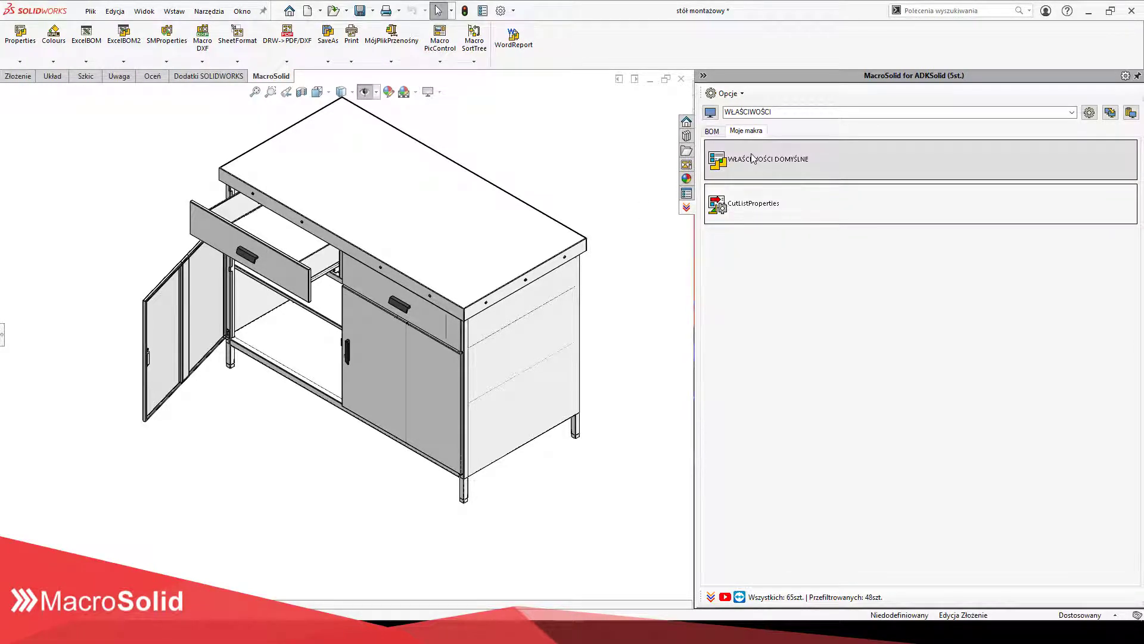
pyautogui.click(752, 159)
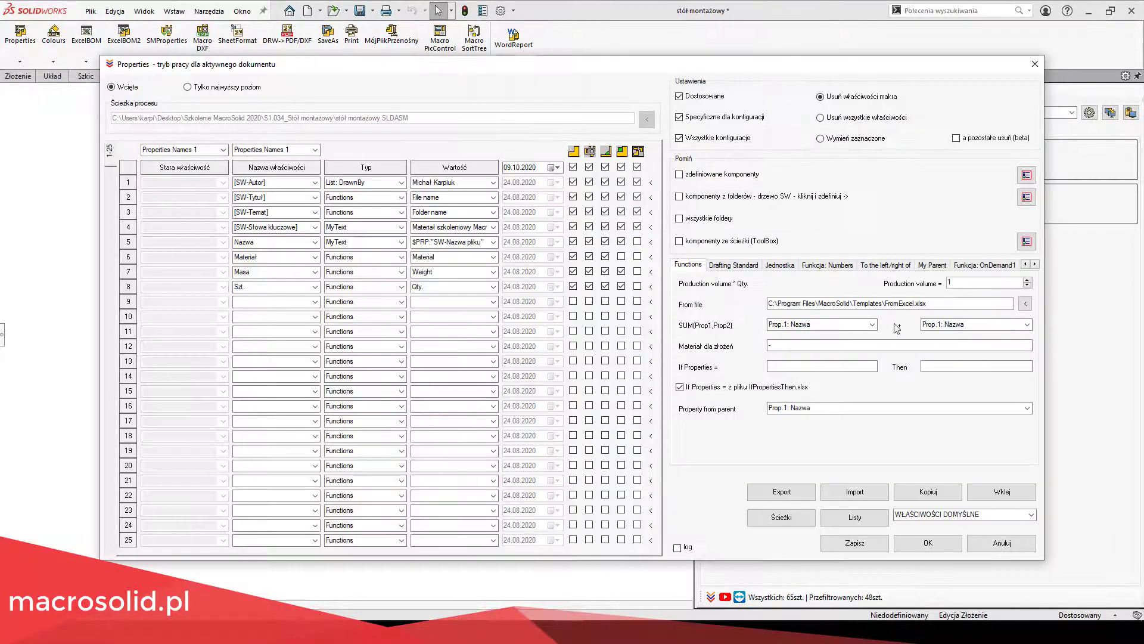
pyautogui.click(1031, 515)
pyautogui.click(1029, 465)
pyautogui.click(1031, 514)
pyautogui.click(947, 503)
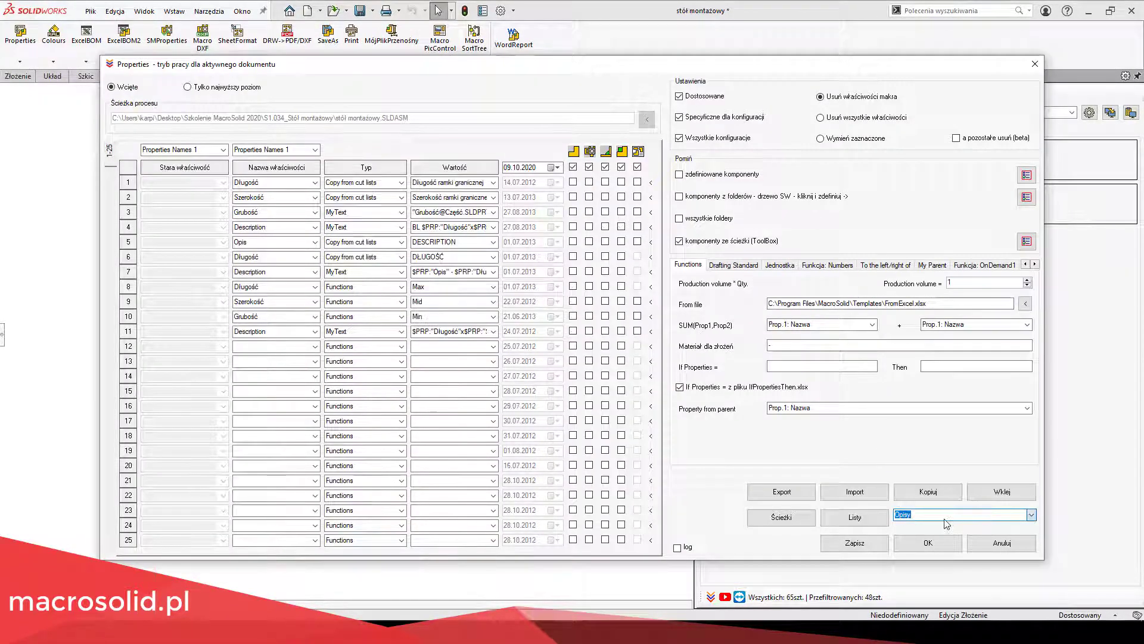
pyautogui.write('NUMERATOR v1')
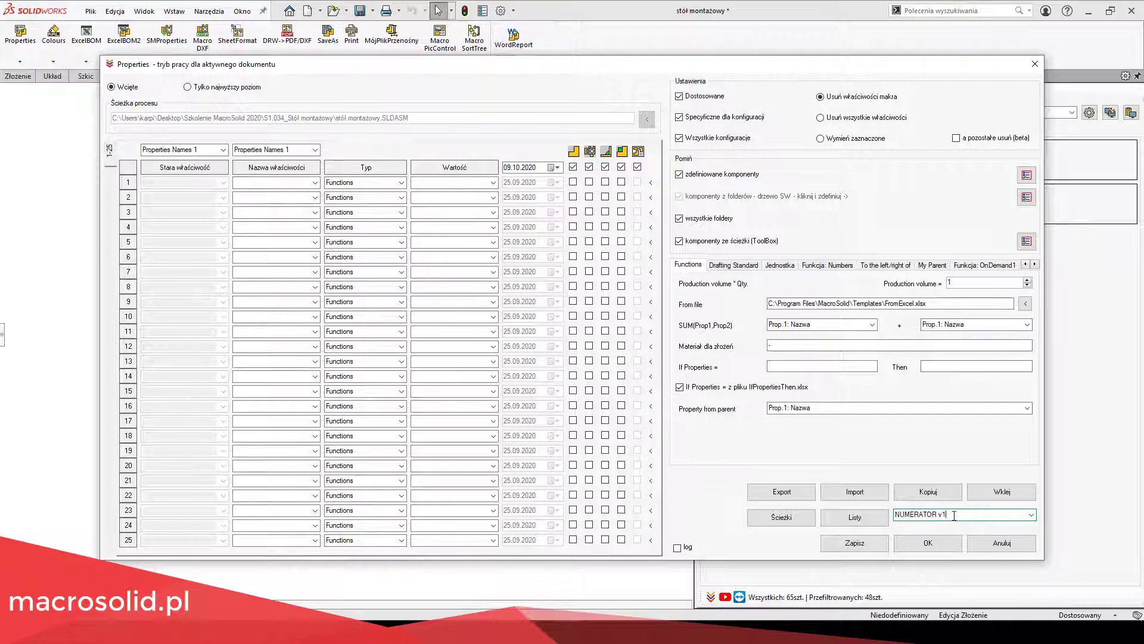
# - Configure the Numbers function with the name ADK23., start 0, step 1 and a 3-digit format
pyautogui.click(827, 265)
pyautogui.click(775, 306)
pyautogui.write('ADK')
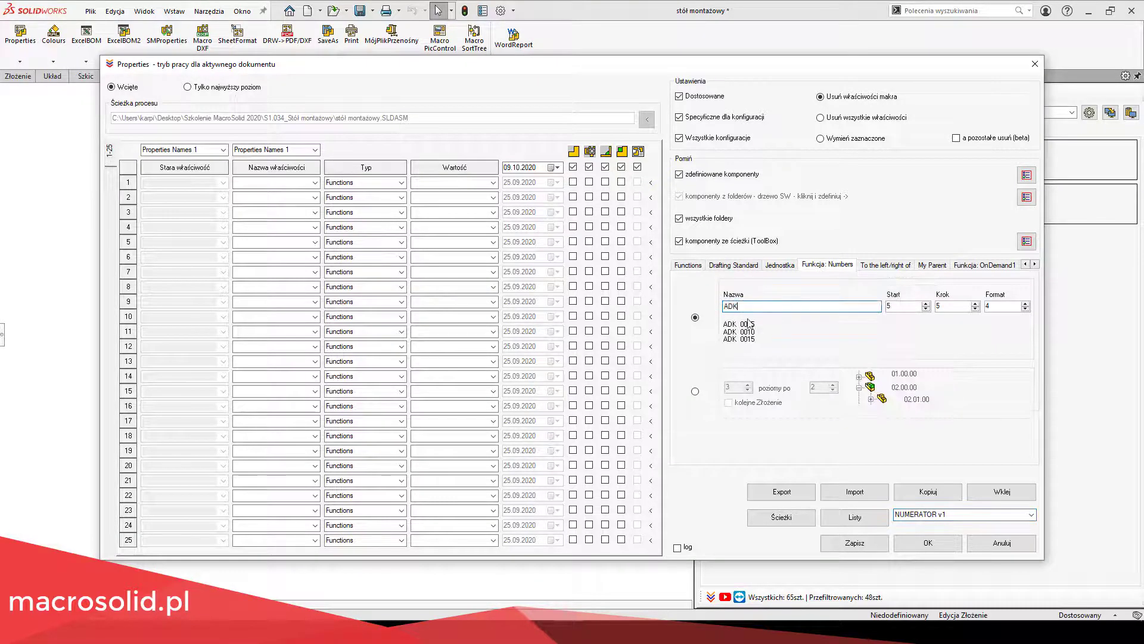
pyautogui.write('23')
pyautogui.doubleClick(901, 306)
pyautogui.write('0')
pyautogui.press('Tab')
pyautogui.write('3')
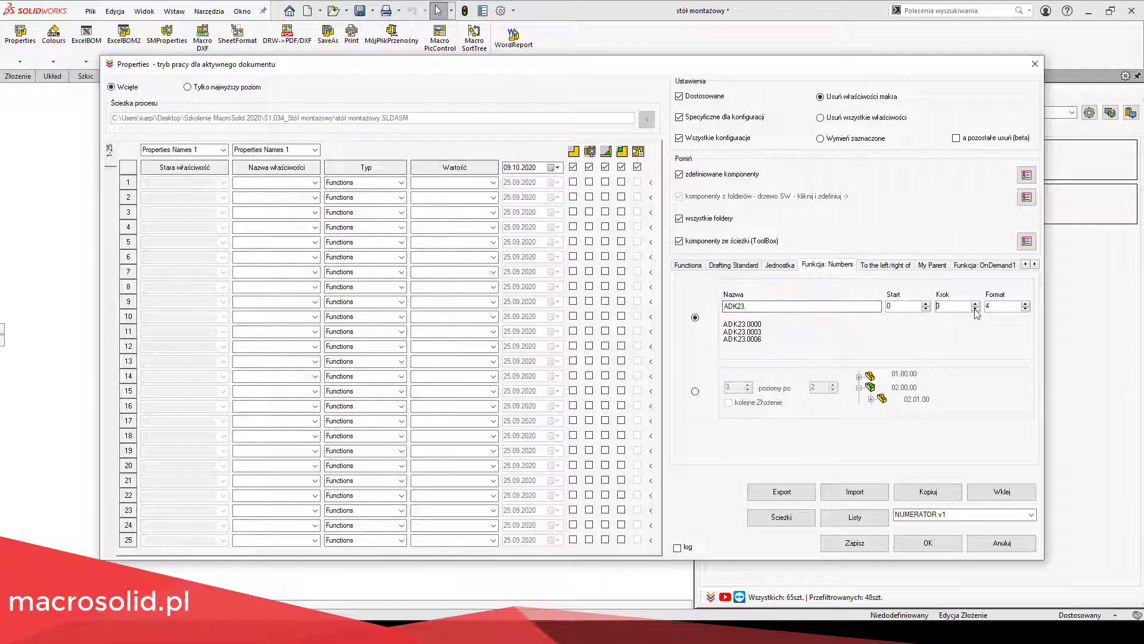
pyautogui.click(765, 307)
pyautogui.press('Left')
pyautogui.press('Left')
pyautogui.press('Left')
pyautogui.press('BackSpace')
# - Add a Numer property in row 1 using the Numbers function, enabled for ordinary, sheet-metal and weldment parts and assemblies
pyautogui.click(314, 182)
pyautogui.click(263, 197)
pyautogui.click(493, 182)
pyautogui.click(470, 298)
pyautogui.click(573, 182)
pyautogui.click(589, 182)
pyautogui.click(605, 181)
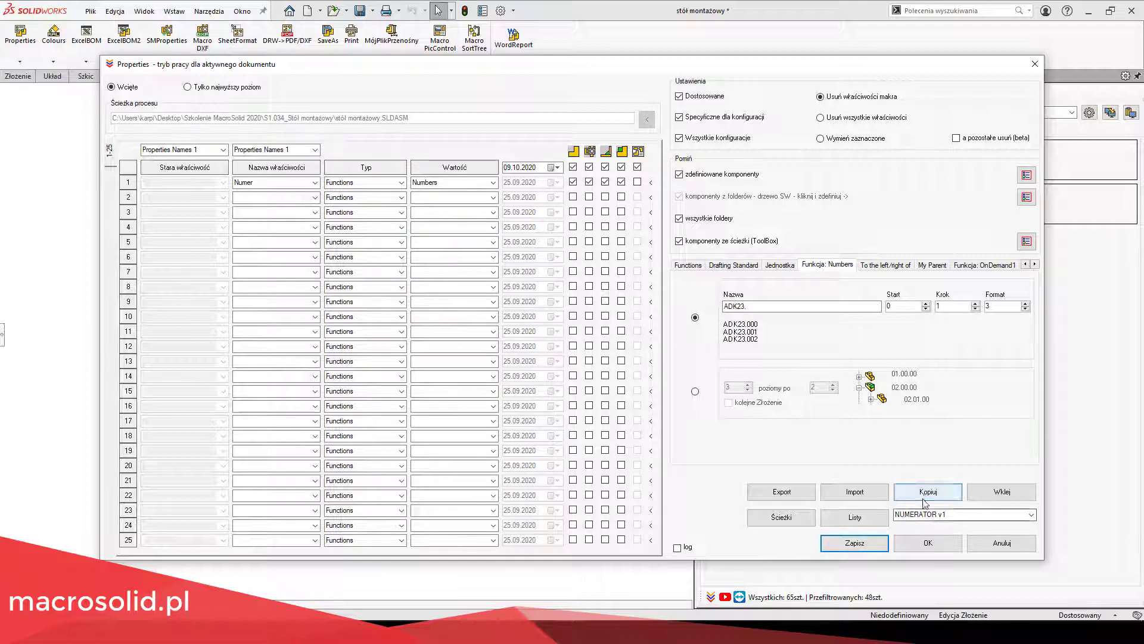
# - Duplicate NUMERATOR v1 into Properties Setting 4 as NUMERATOR v2 and switch it to level-based numbering
pyautogui.click(1031, 515)
pyautogui.click(995, 457)
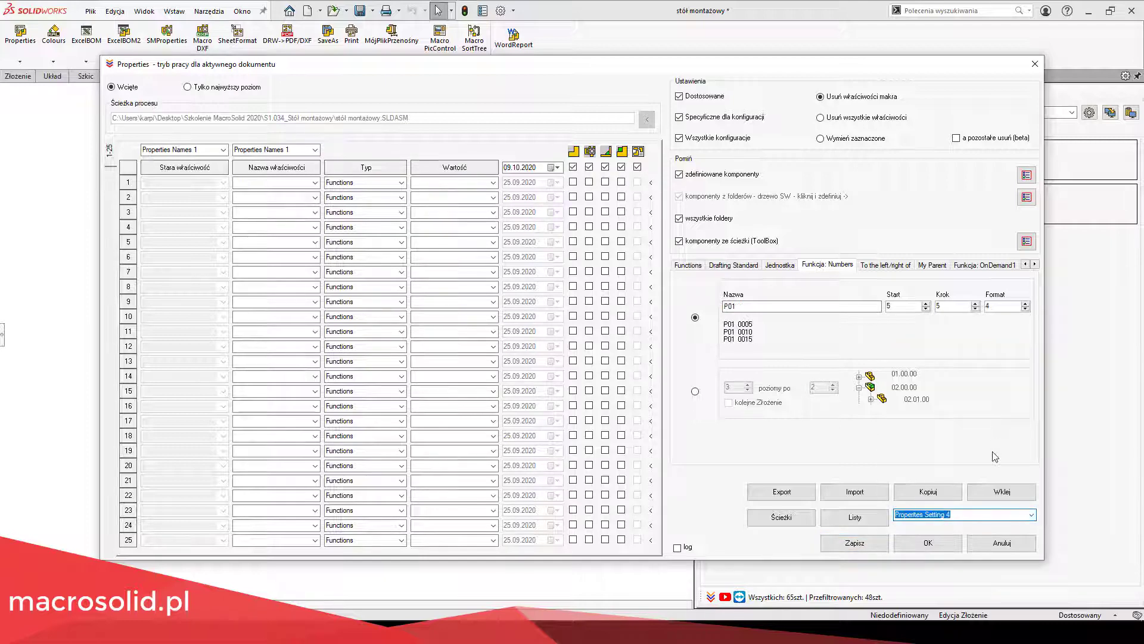
pyautogui.click(994, 490)
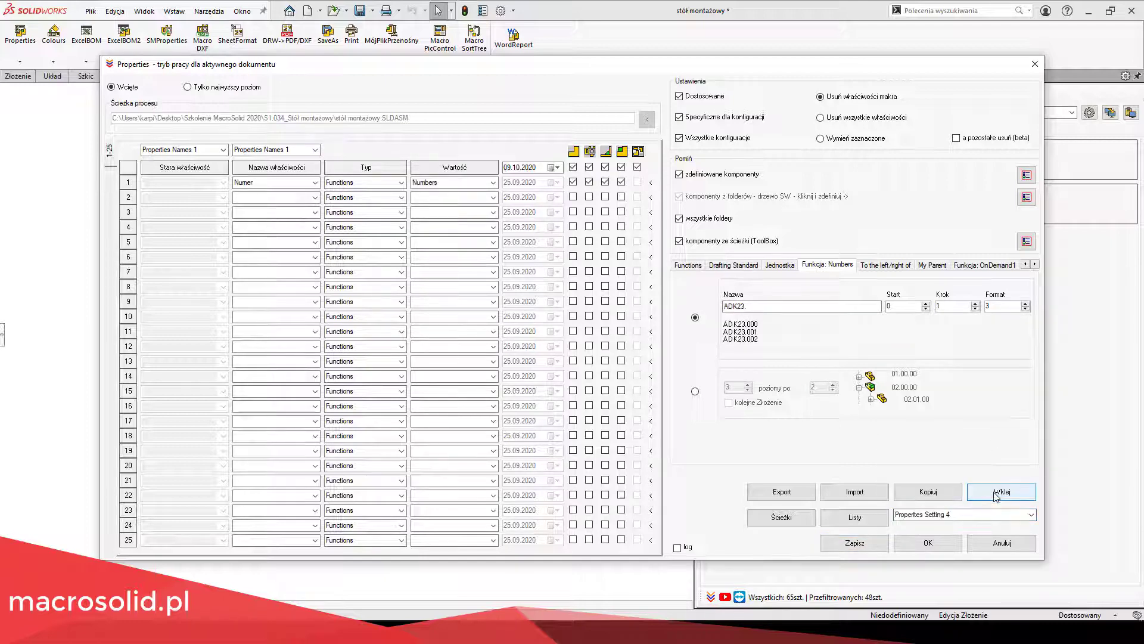
pyautogui.click(980, 513)
pyautogui.write('NUMERATOR v2')
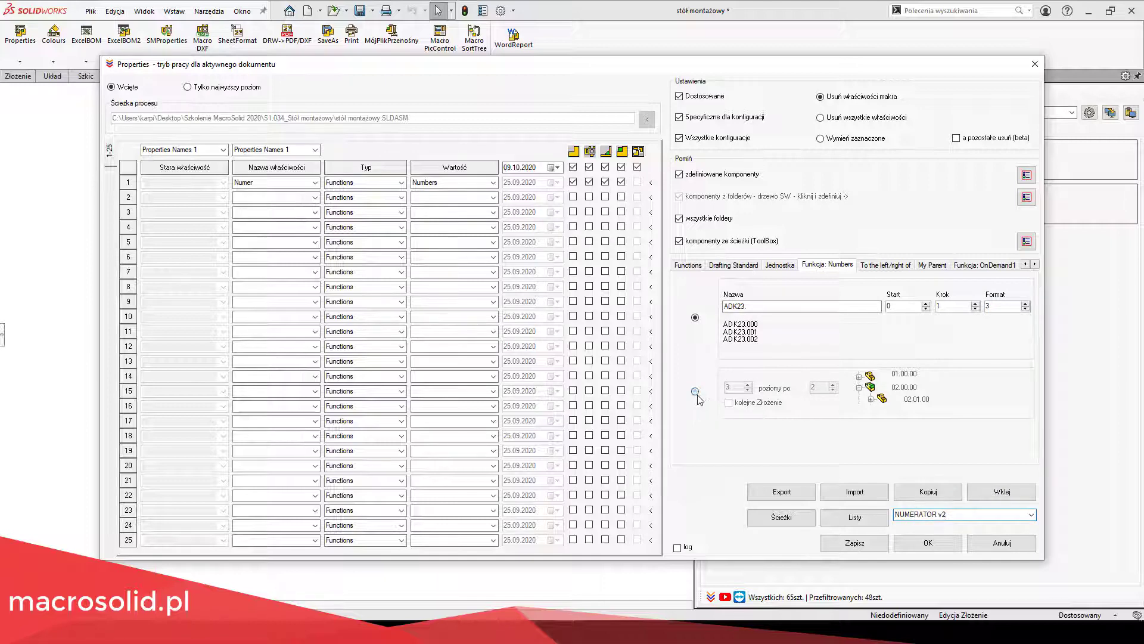
pyautogui.click(695, 393)
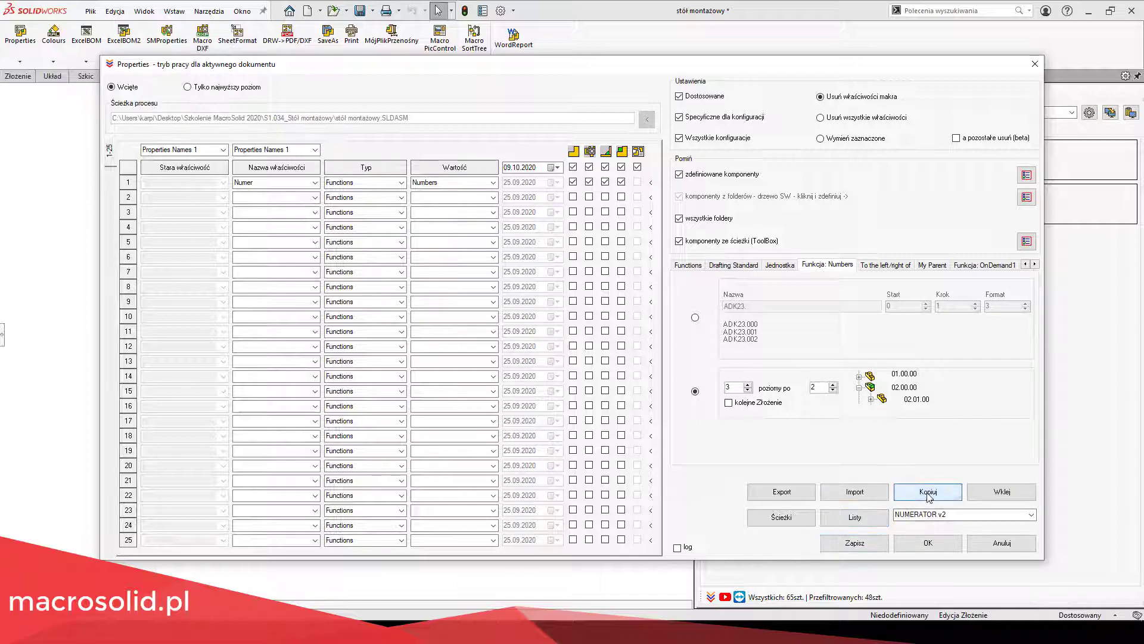
# - Duplicate NUMERATOR v2 into Properties Setting 5 as NUMERATOR v3 with kolejne Złożenie enabled, and close the property settings
pyautogui.click(1030, 514)
pyautogui.click(1006, 386)
pyautogui.click(999, 493)
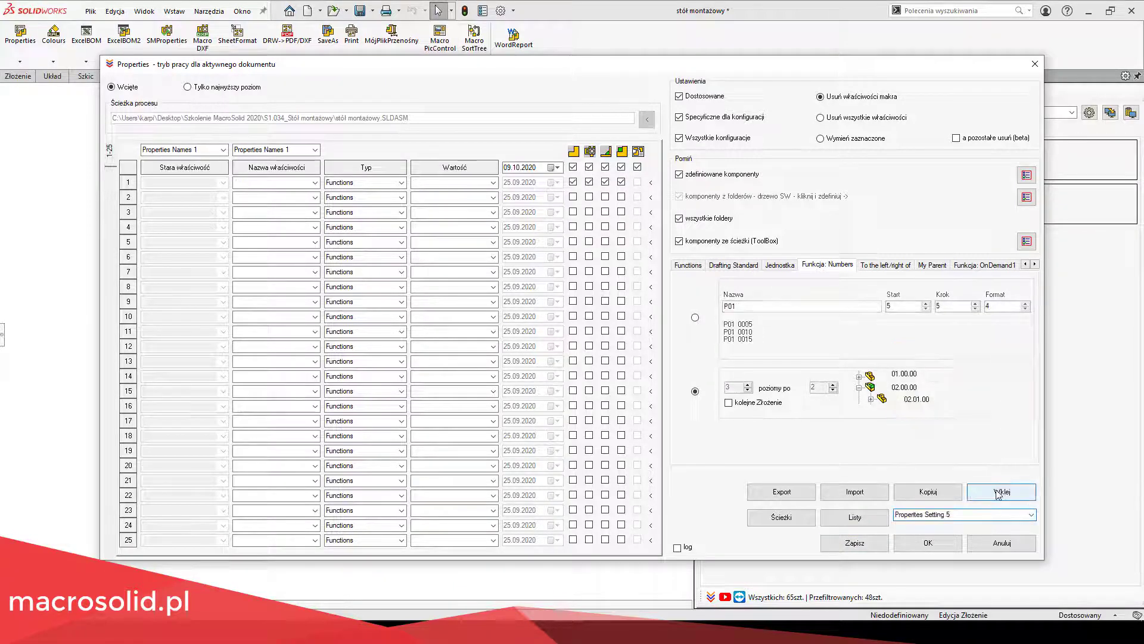
pyautogui.click(967, 515)
pyautogui.write('NUMERATOR')
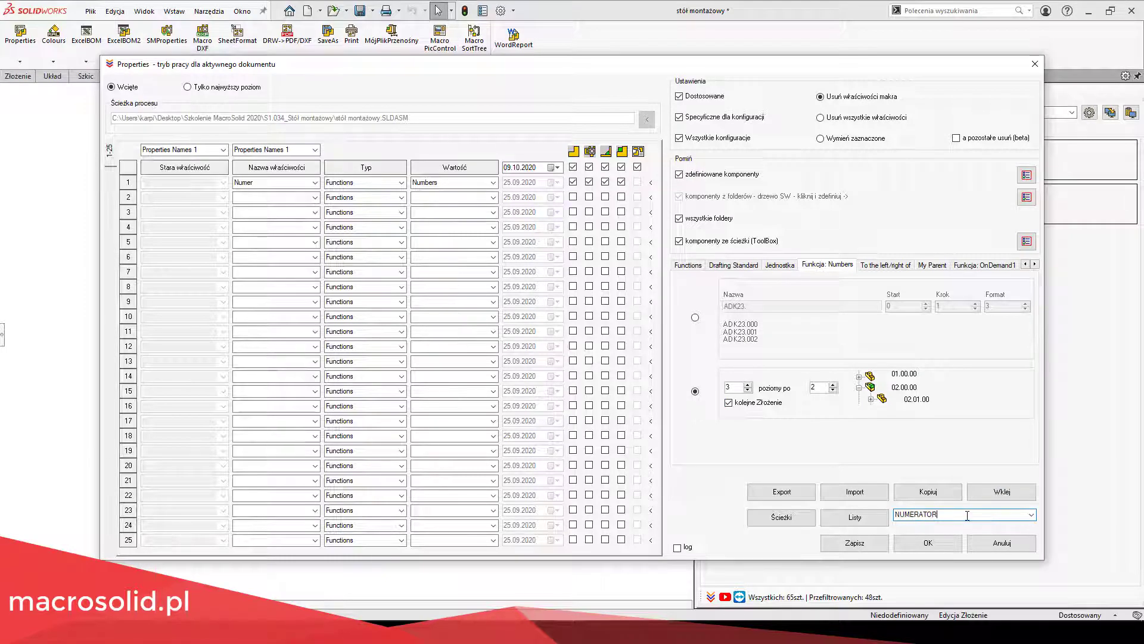
pyautogui.click(1030, 514)
pyautogui.click(1002, 372)
pyautogui.click(1007, 494)
pyautogui.click(1001, 542)
# - Set the BOM's ID / Numer numbering to start from 0
pyautogui.click(712, 130)
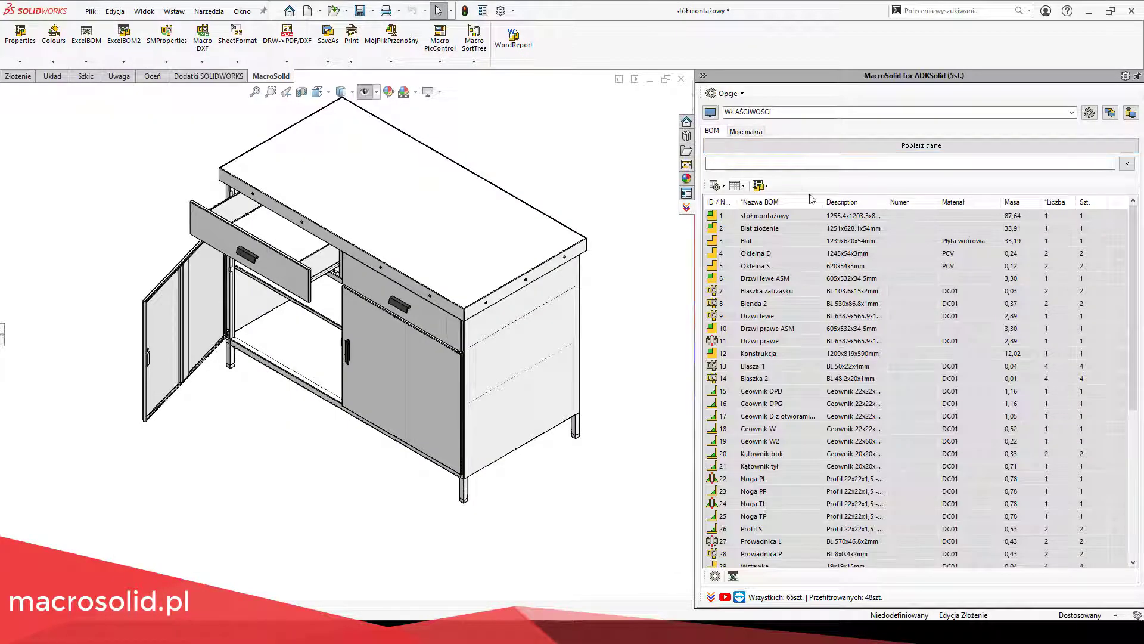
pyautogui.click(723, 187)
pyautogui.click(733, 221)
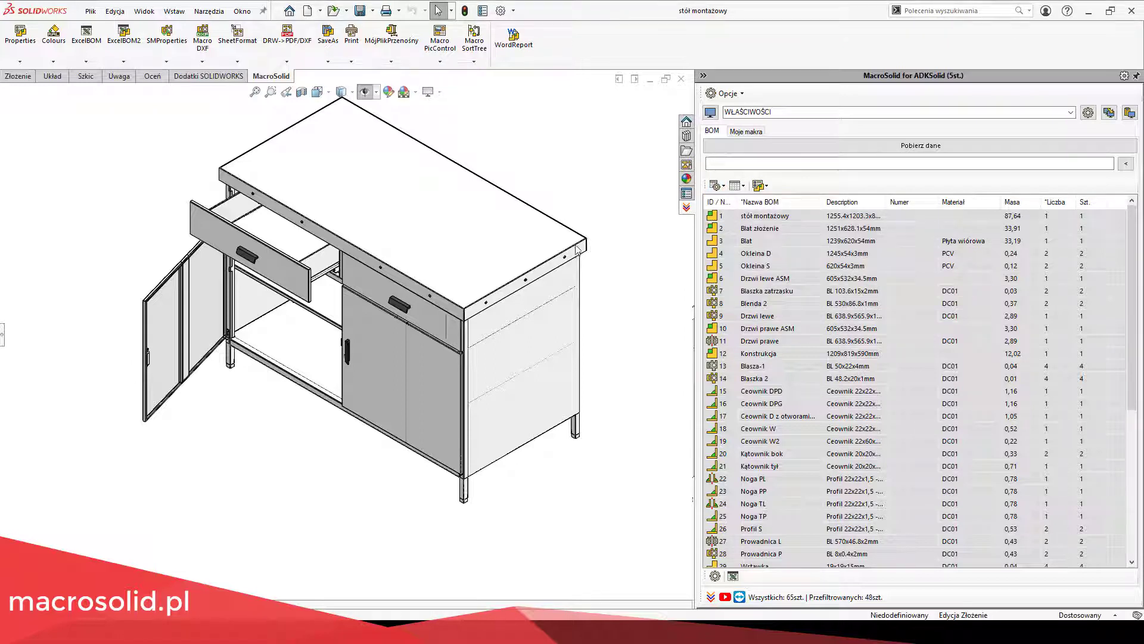
pyautogui.click(488, 266)
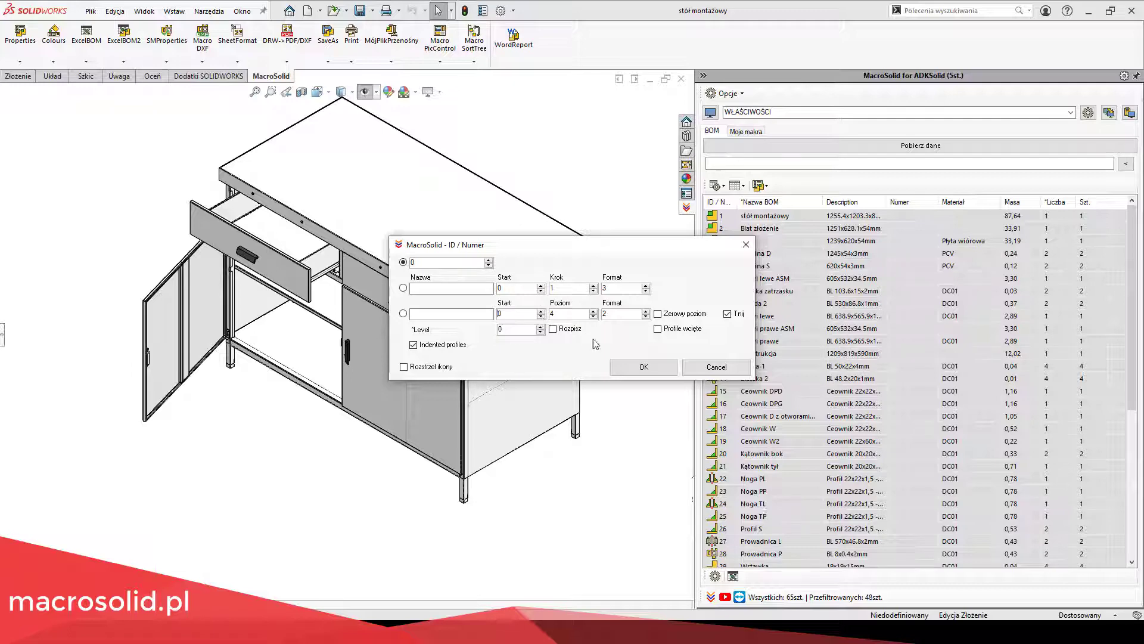
pyautogui.click(618, 369)
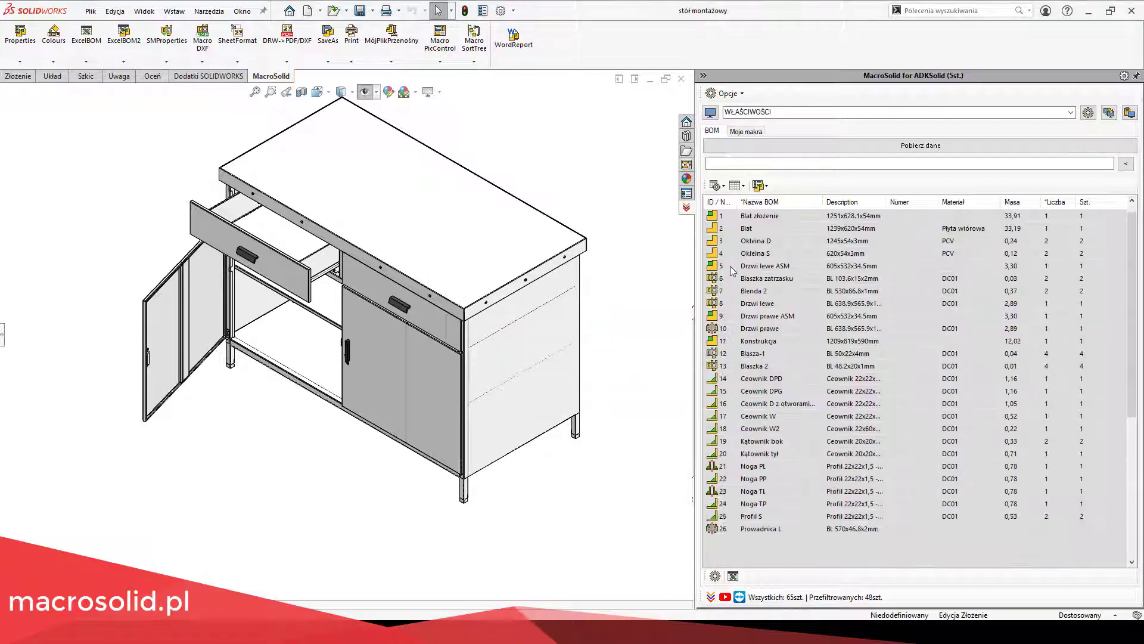
# - Apply the NUMERATOR v1 setting to the BOM components and check the Numer column
pyautogui.click(759, 185)
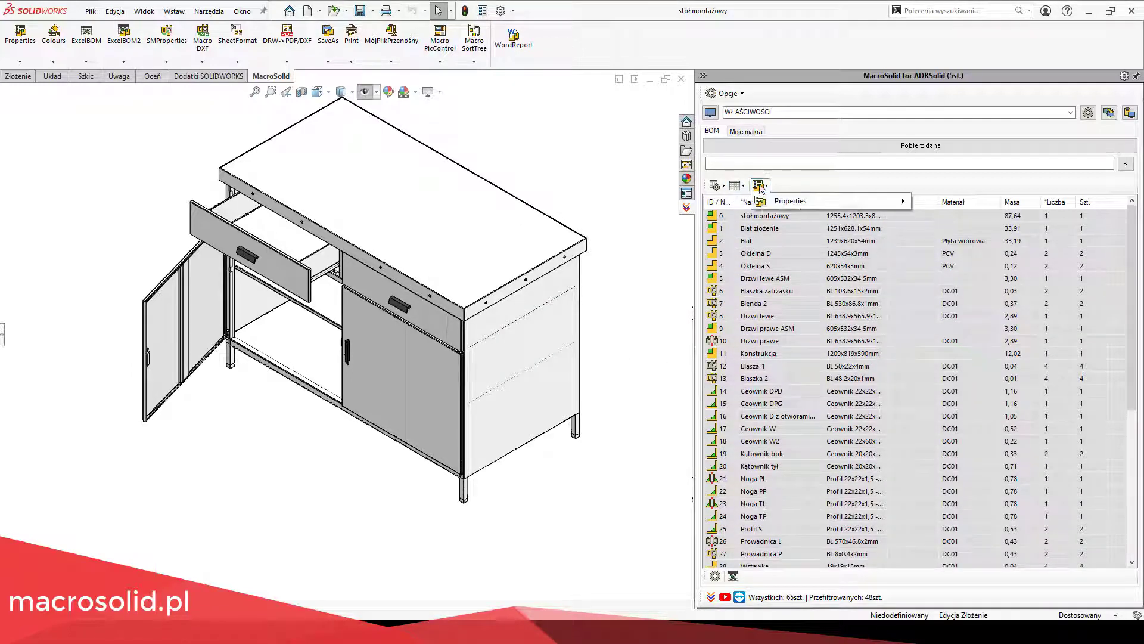
pyautogui.moveTo(837, 202)
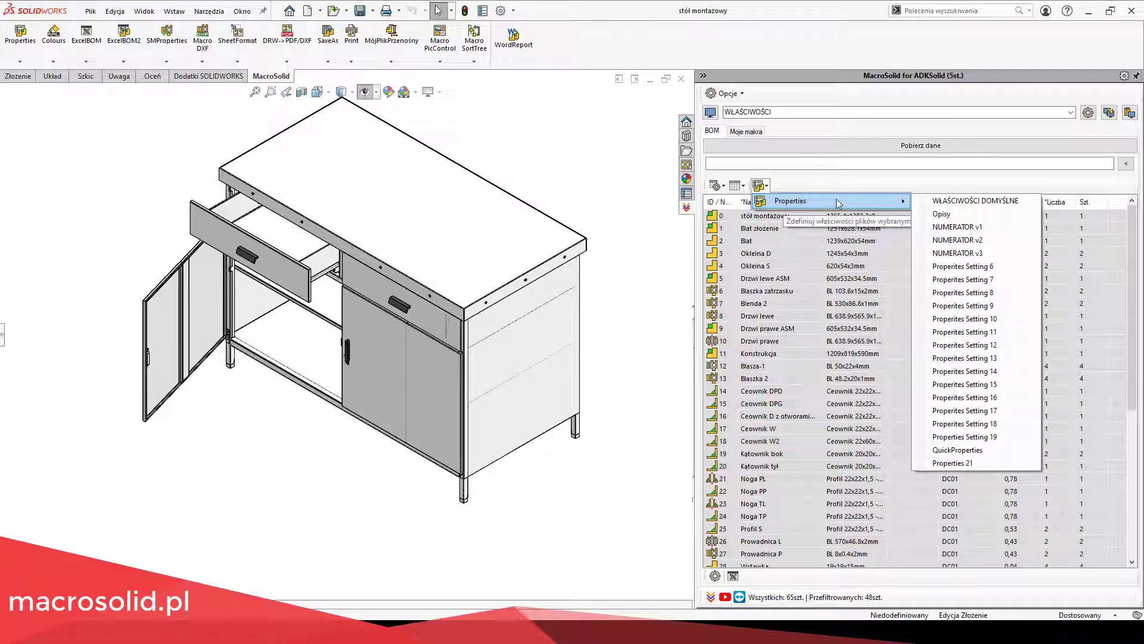
pyautogui.click(962, 227)
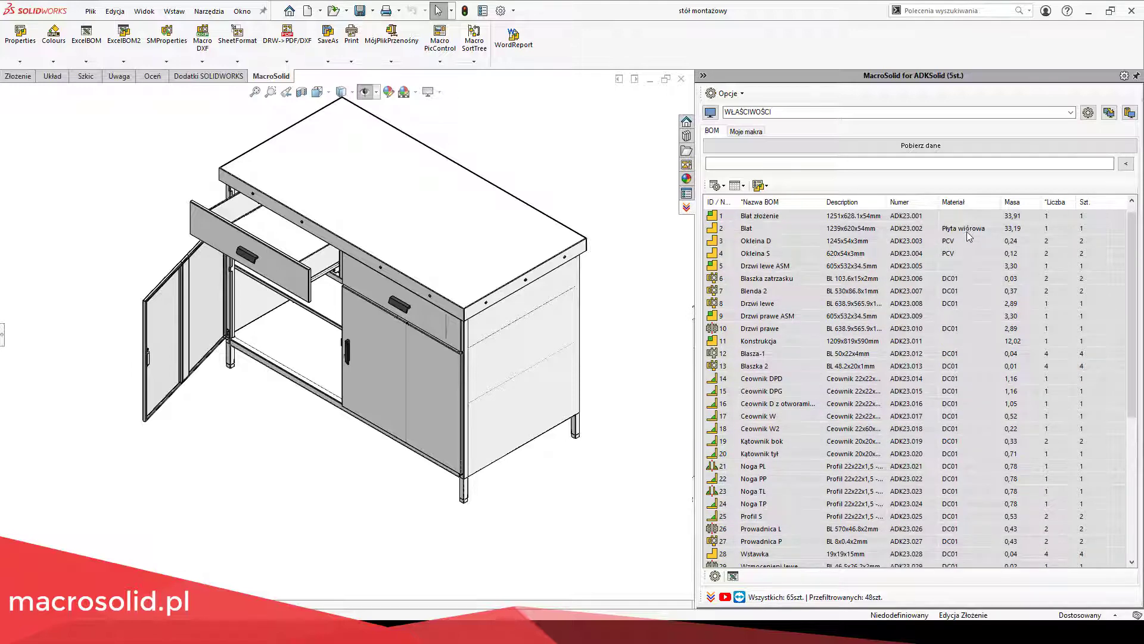
pyautogui.scroll(-6, 967, 234)
pyautogui.scroll(6, 966, 231)
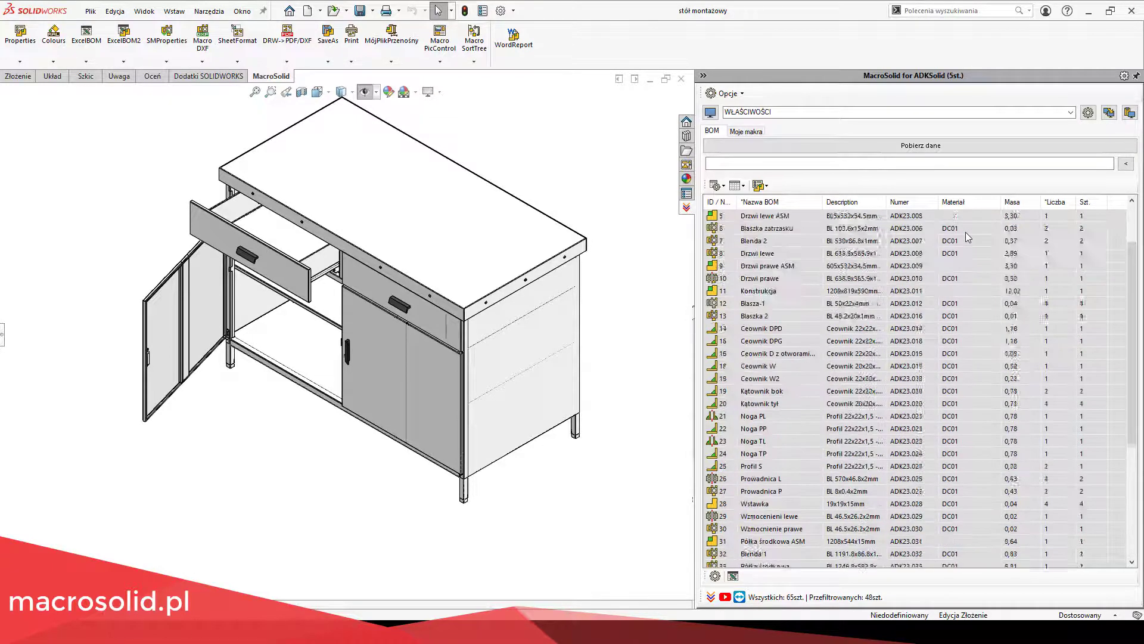
# - Apply the NUMERATOR v2 setting to the BOM components
pyautogui.click(768, 188)
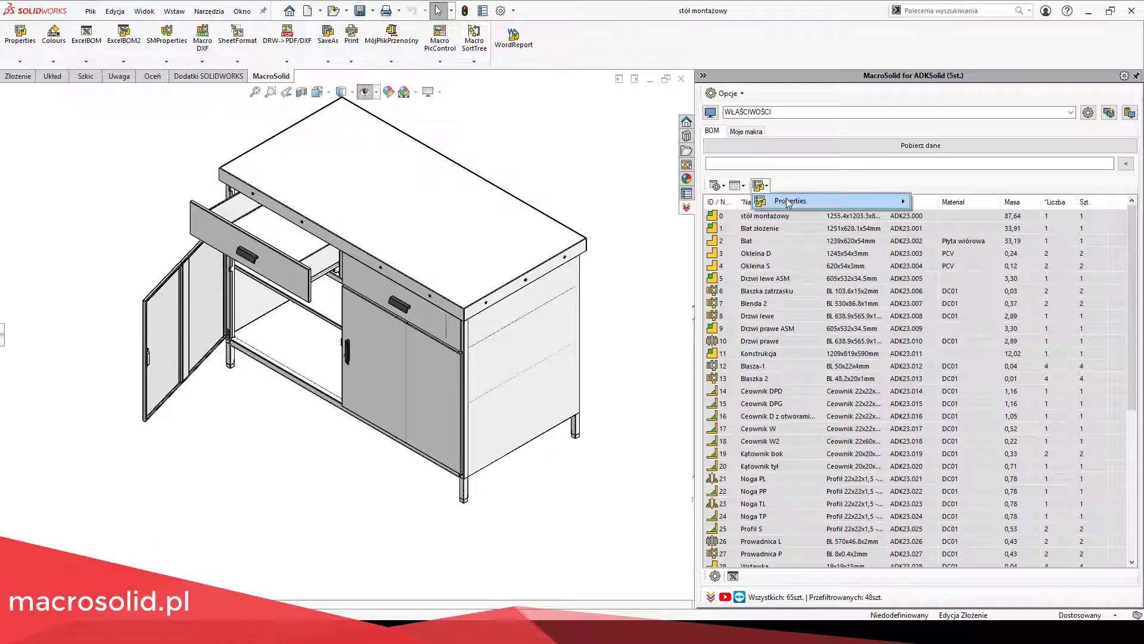
pyautogui.moveTo(799, 201)
pyautogui.click(959, 240)
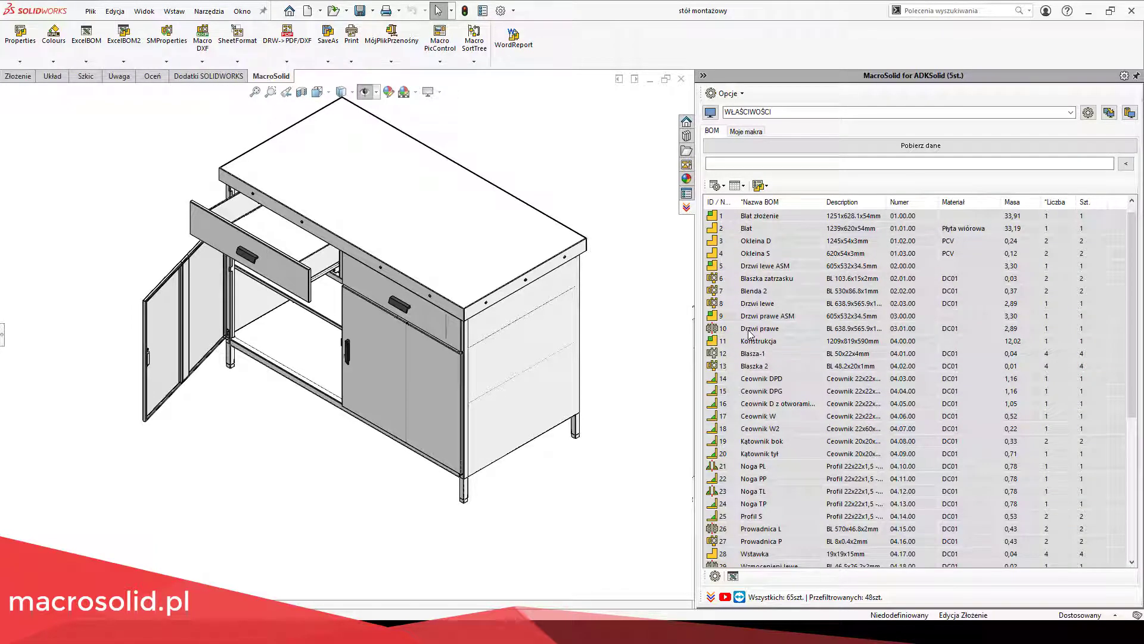
# - Apply the NUMERATOR v3 setting to the BOM components and check the Numer column
pyautogui.click(748, 328)
pyautogui.click(750, 341)
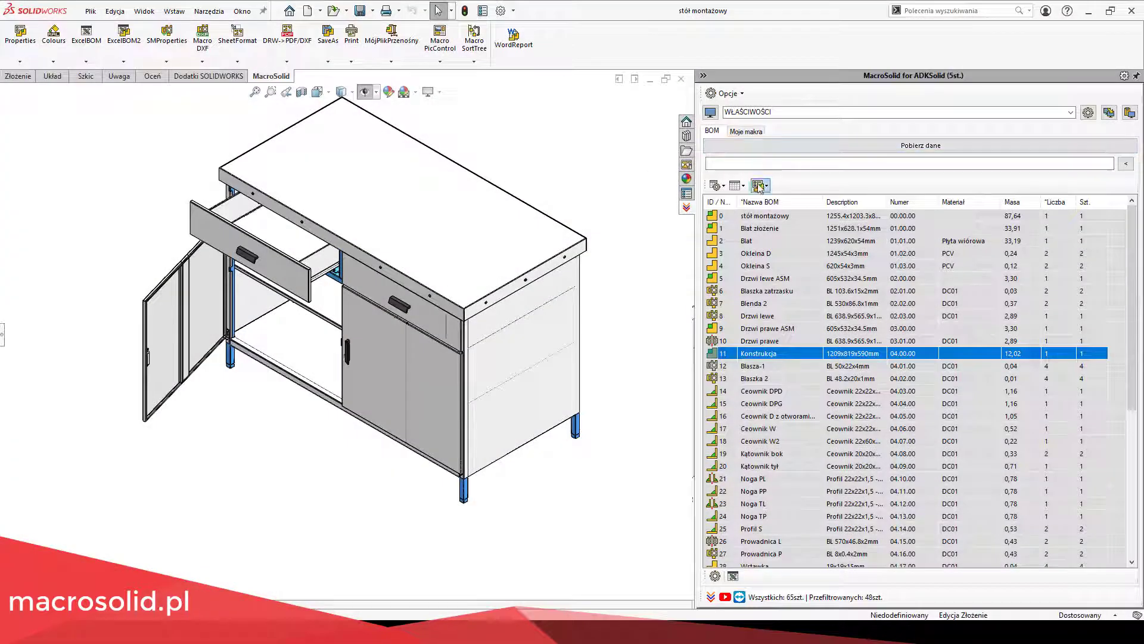
pyautogui.click(760, 187)
pyautogui.moveTo(834, 201)
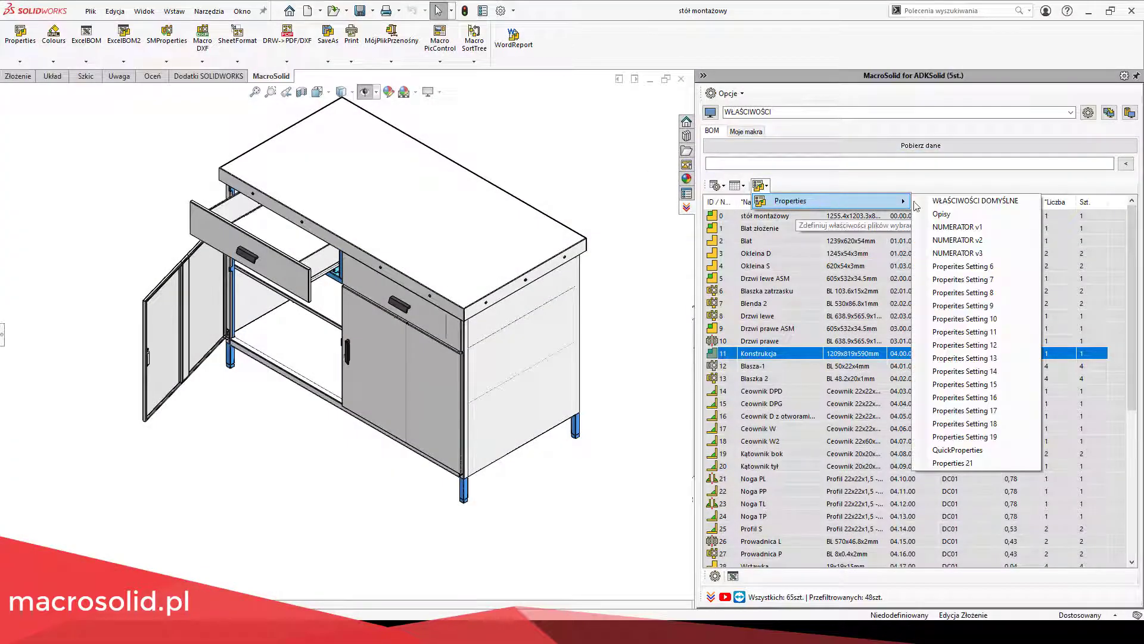
pyautogui.click(967, 247)
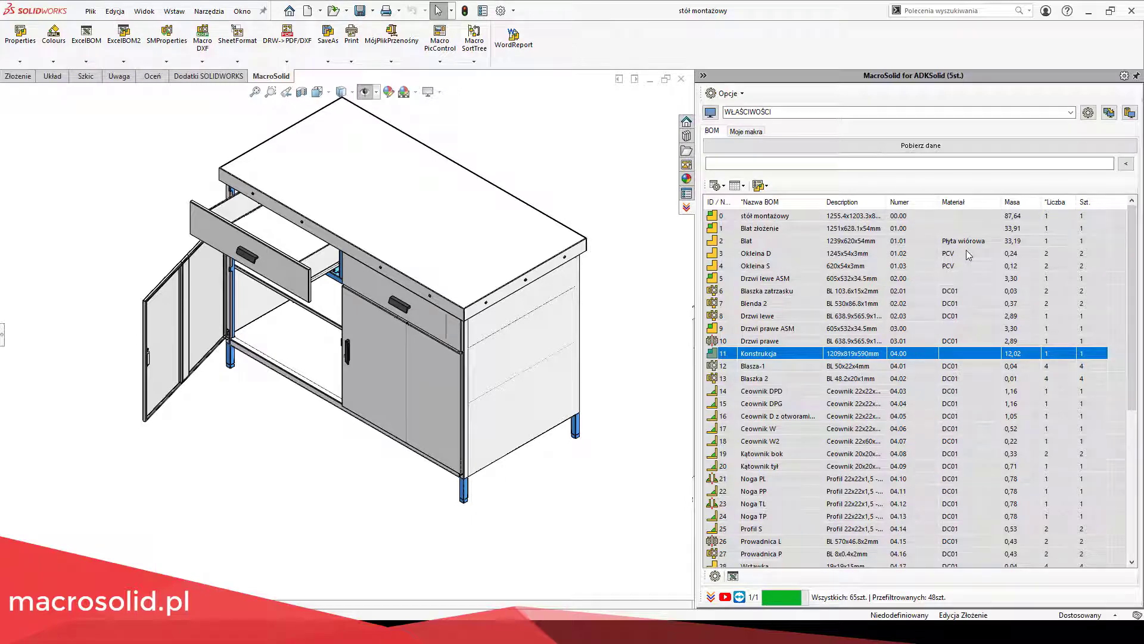
pyautogui.scroll(-7, 967, 249)
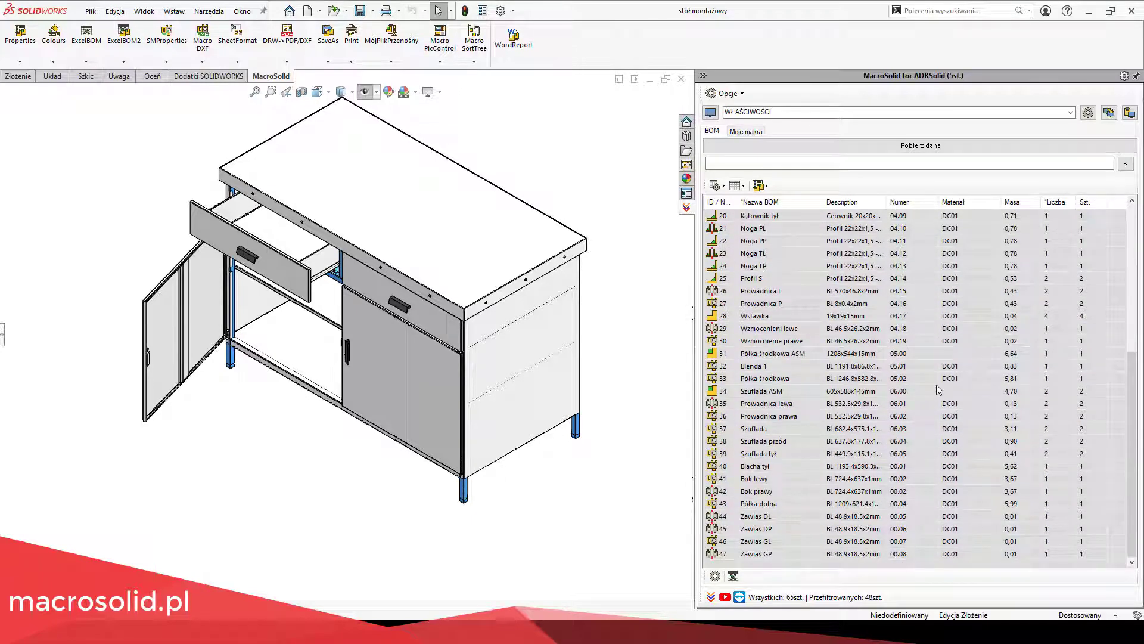
pyautogui.scroll(7, 937, 389)
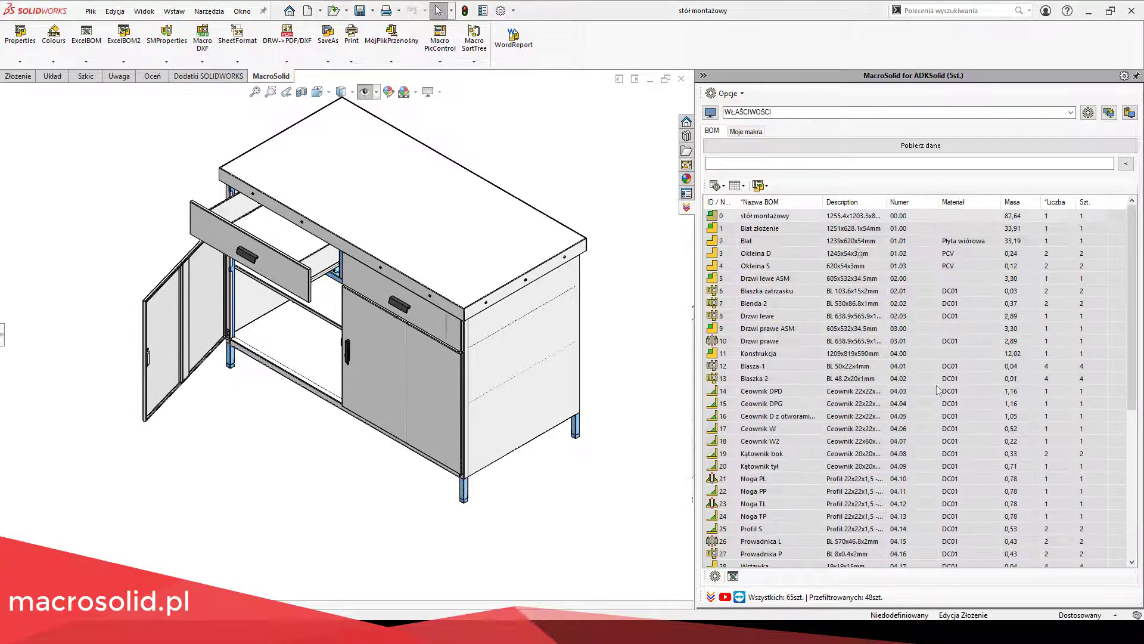
# - Open the NUMERATOR v1 property settings and rename the Numbers property to Index
pyautogui.click(750, 131)
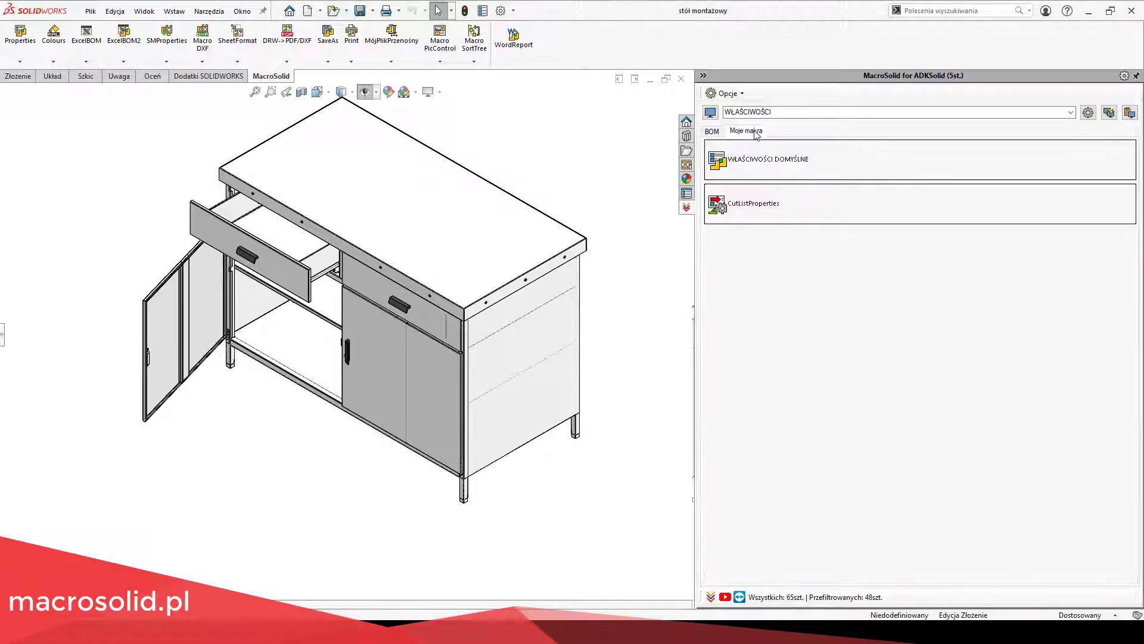
pyautogui.click(758, 151)
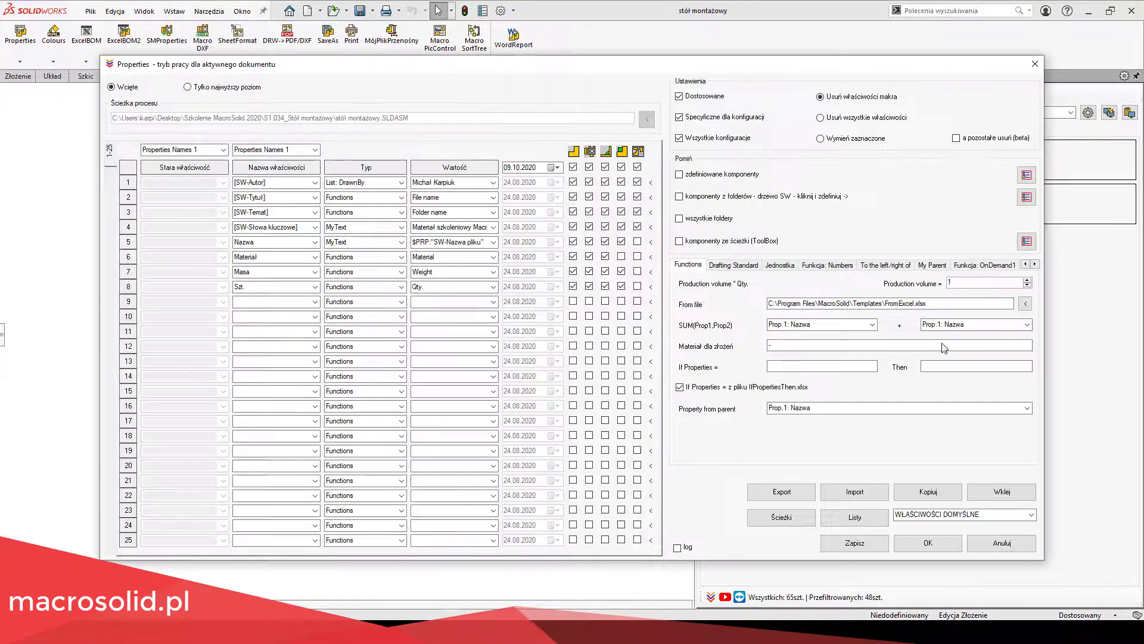
pyautogui.click(1031, 514)
pyautogui.click(946, 372)
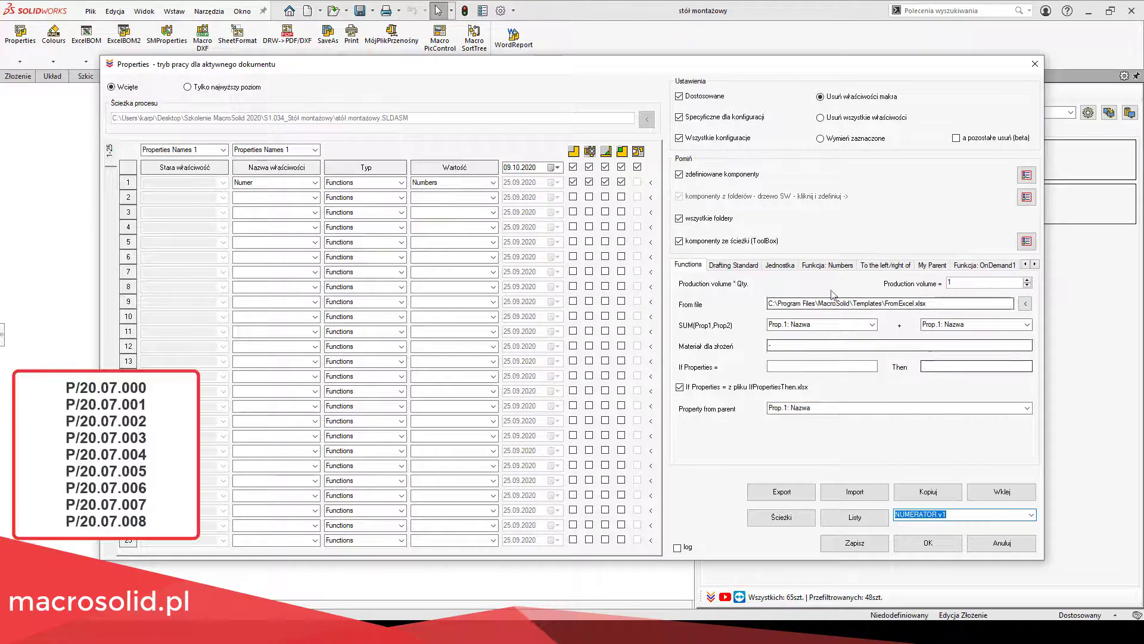
pyautogui.click(314, 182)
pyautogui.click(268, 268)
# - Add a Prefix property of type MyText with the value P/20 to NUMERATOR v1
pyautogui.click(299, 197)
pyautogui.write('Prefix')
pyautogui.click(350, 197)
pyautogui.click(358, 337)
pyautogui.click(444, 197)
pyautogui.write('P/20')
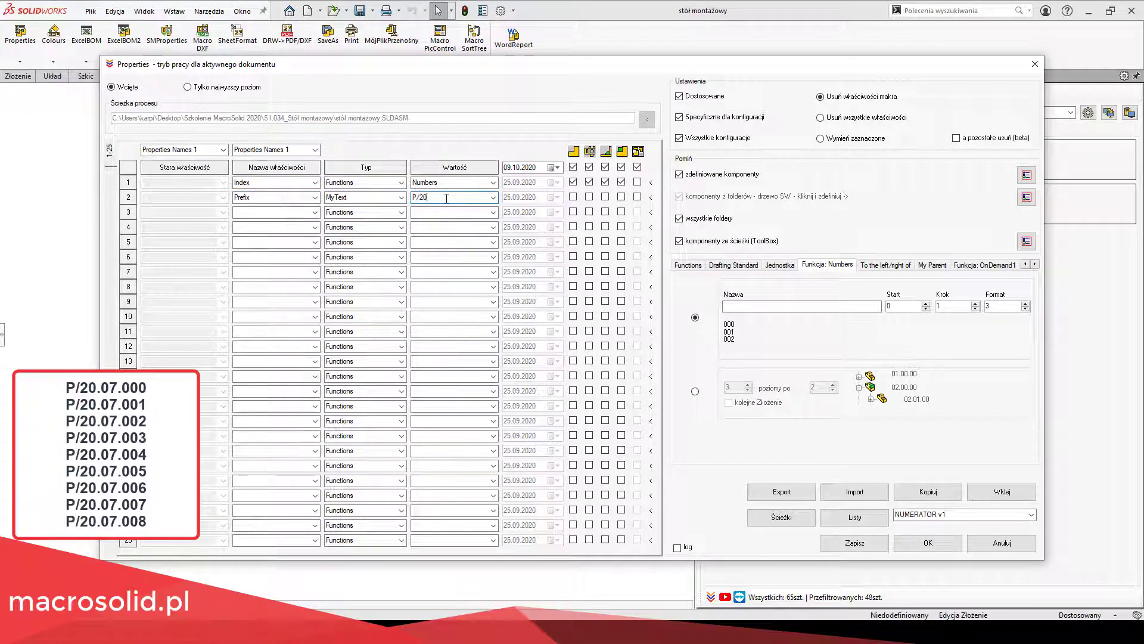
# - Add a Projekt property to NUMERATOR v1 that takes the value 07 from the Projects list
pyautogui.click(315, 213)
pyautogui.click(271, 329)
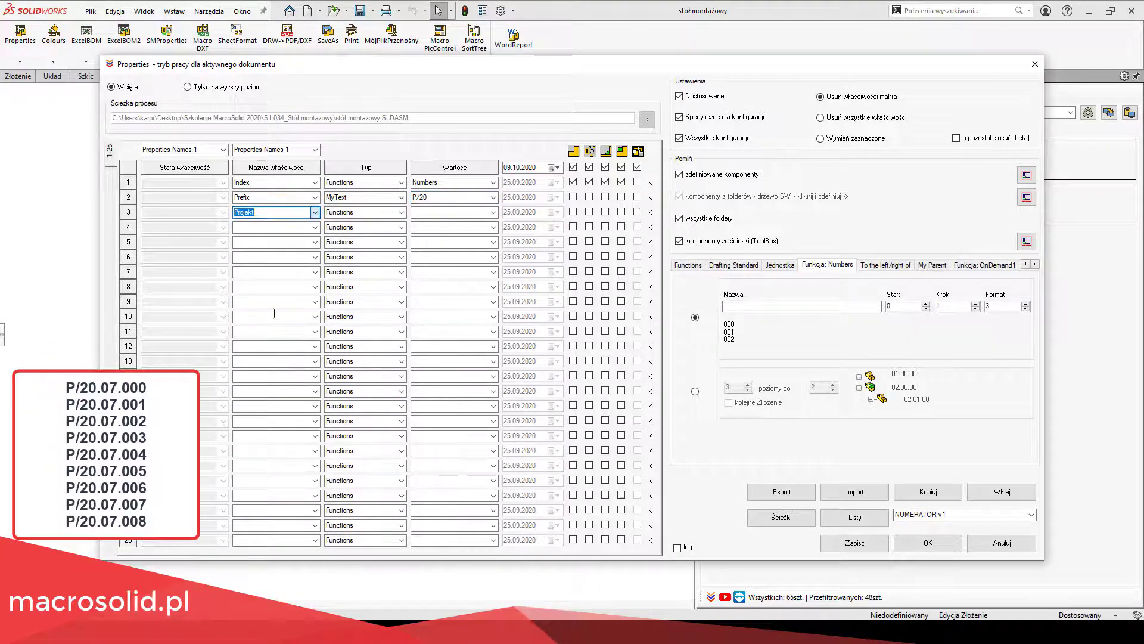
pyautogui.click(403, 212)
pyautogui.click(358, 272)
pyautogui.click(493, 212)
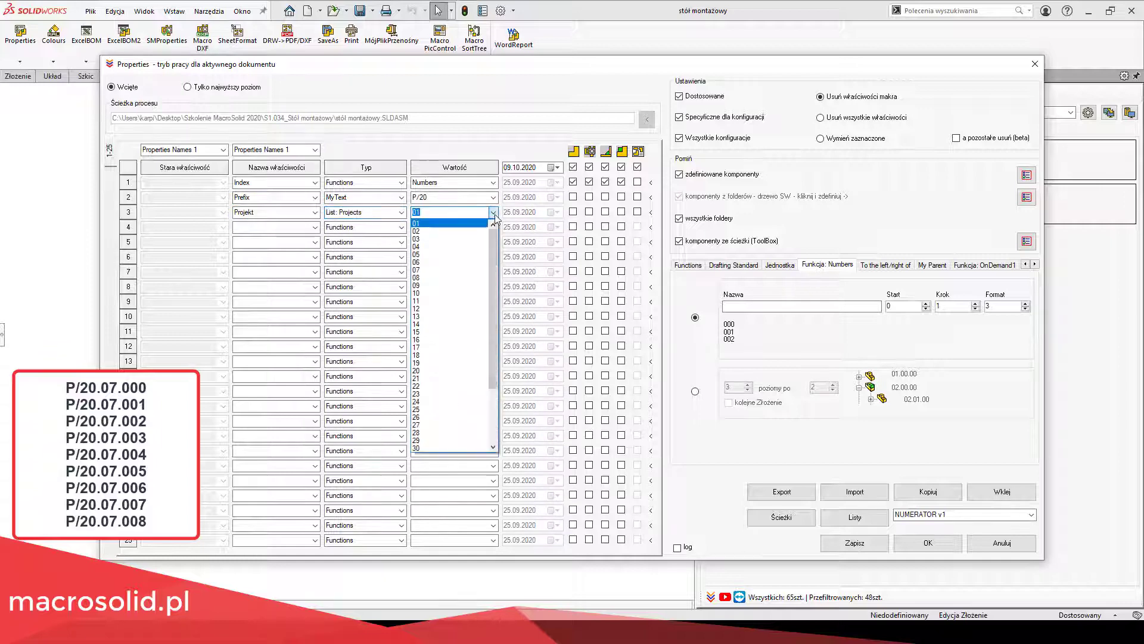
pyautogui.click(459, 269)
# - Enable the Prefix and Projekt properties of NUMERATOR v1 for the component types
pyautogui.click(573, 197)
pyautogui.click(573, 212)
pyautogui.click(605, 196)
pyautogui.click(604, 211)
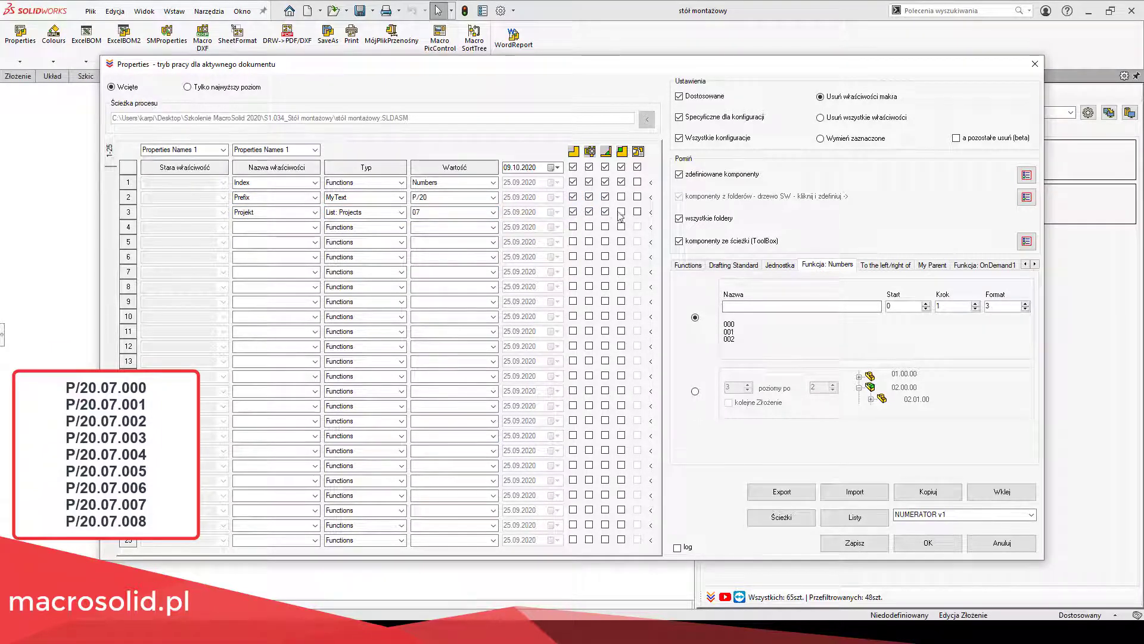
# - Add a Numer property of type MyText to NUMERATOR v1 and enable it for the first four component types
pyautogui.click(315, 227)
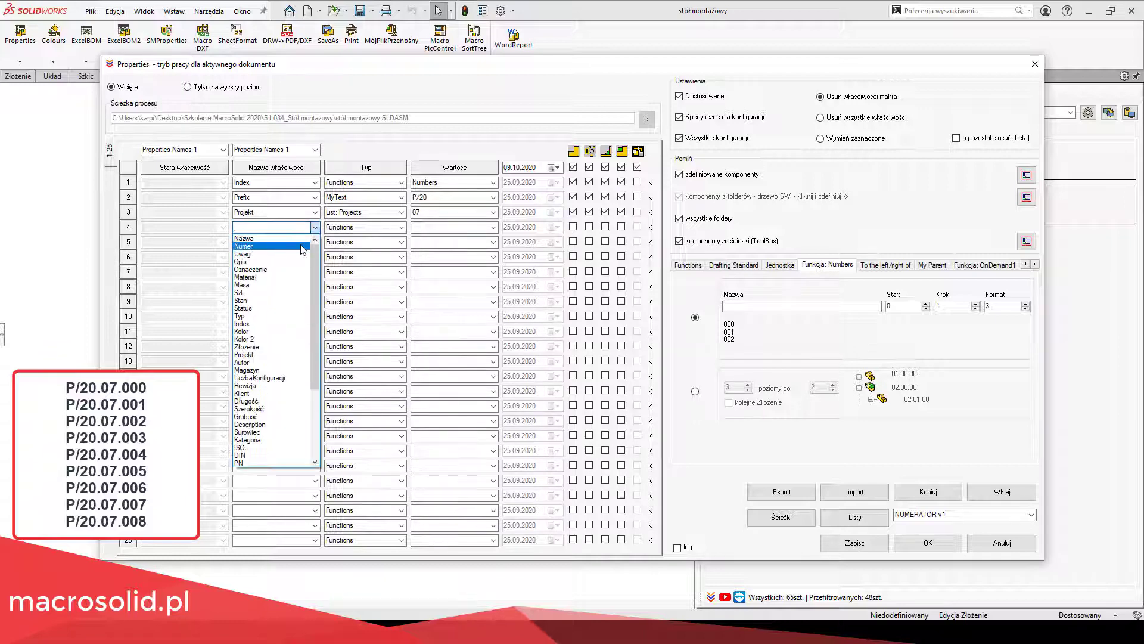
pyautogui.click(268, 249)
pyautogui.click(401, 227)
pyautogui.click(349, 256)
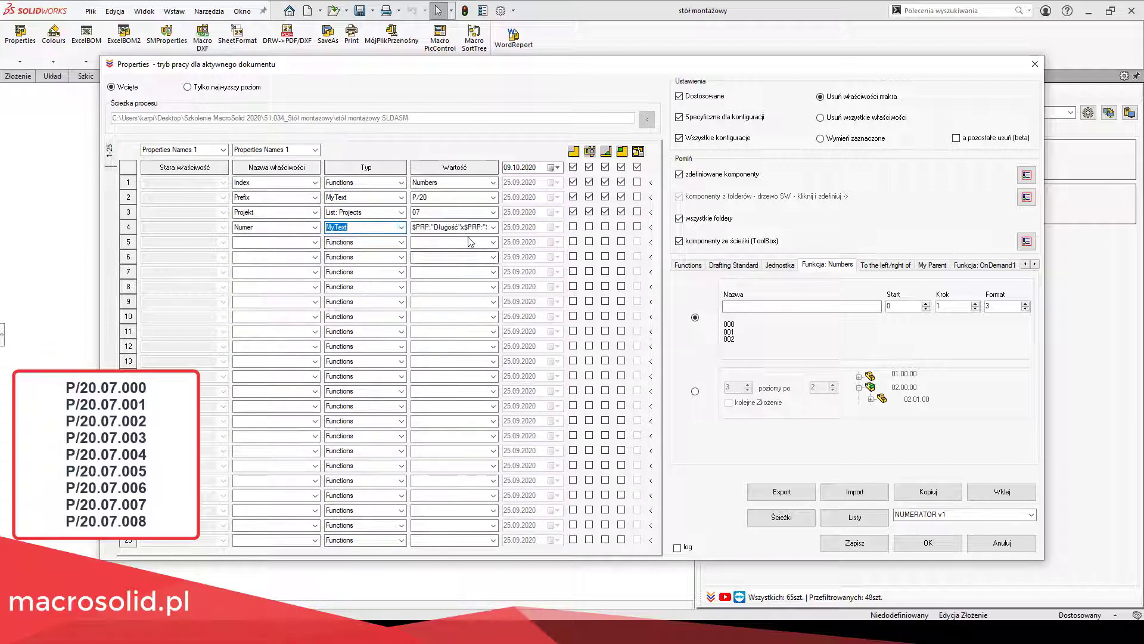
pyautogui.click(572, 226)
pyautogui.click(605, 227)
pyautogui.click(621, 227)
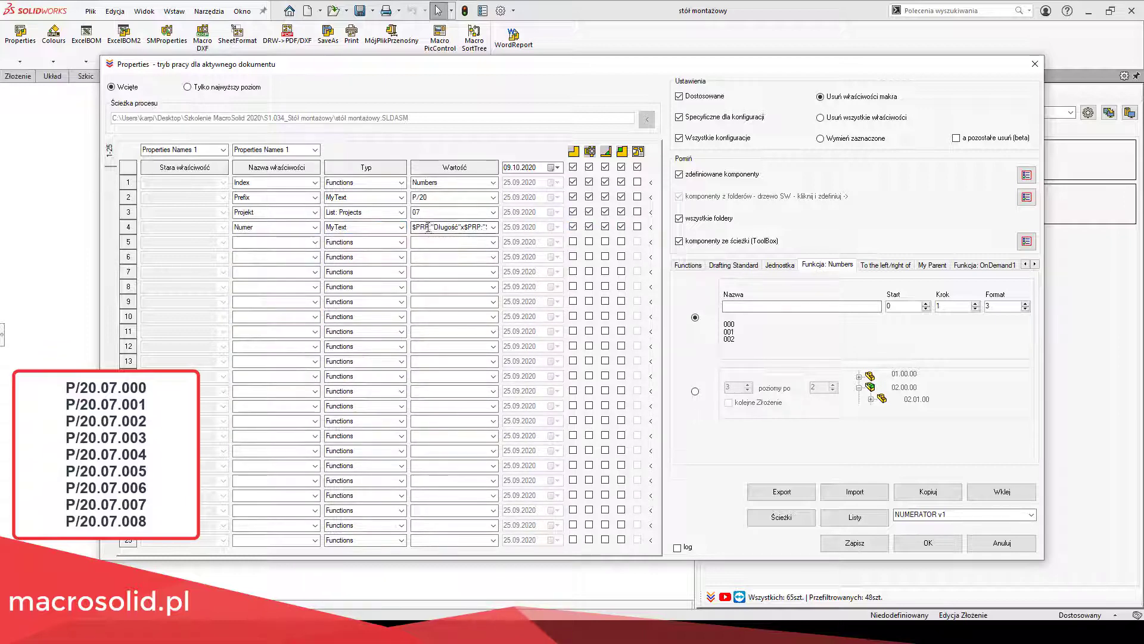
# - In the Numer value formula, replace the Długość reference with Prefix and follow it with a dot instead of x
pyautogui.doubleClick(422, 229)
pyautogui.click(523, 337)
pyautogui.press('BackSpace')
pyautogui.press('BackSpace')
pyautogui.press('BackSpace')
pyautogui.press('BackSpace')
pyautogui.press('BackSpace')
pyautogui.press('BackSpace')
pyautogui.press('BackSpace')
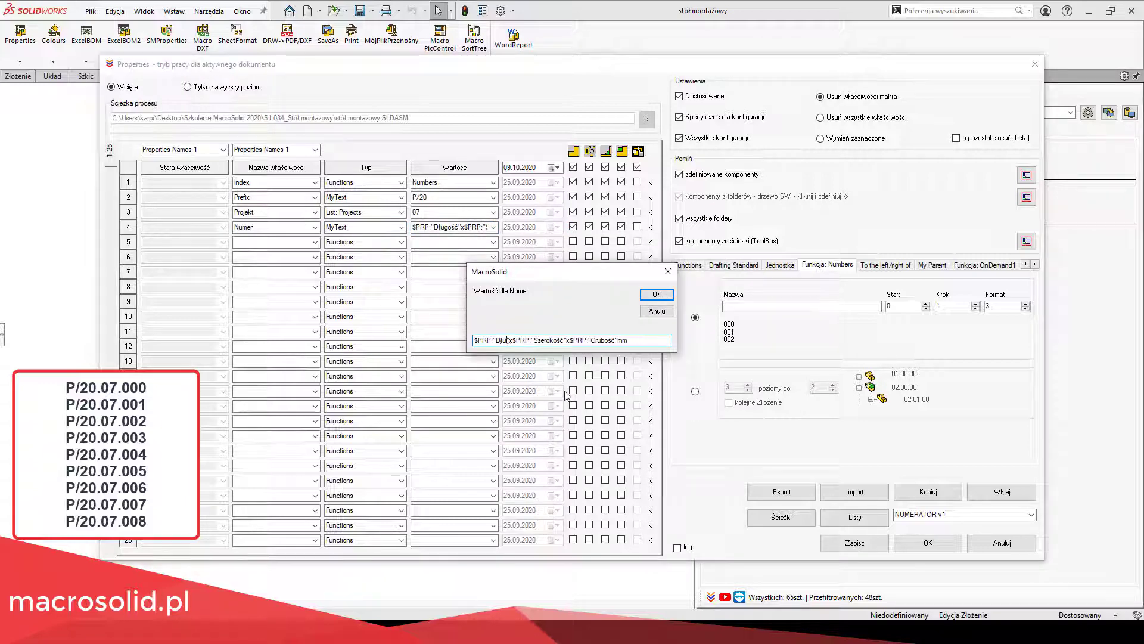
pyautogui.write('Prefix')
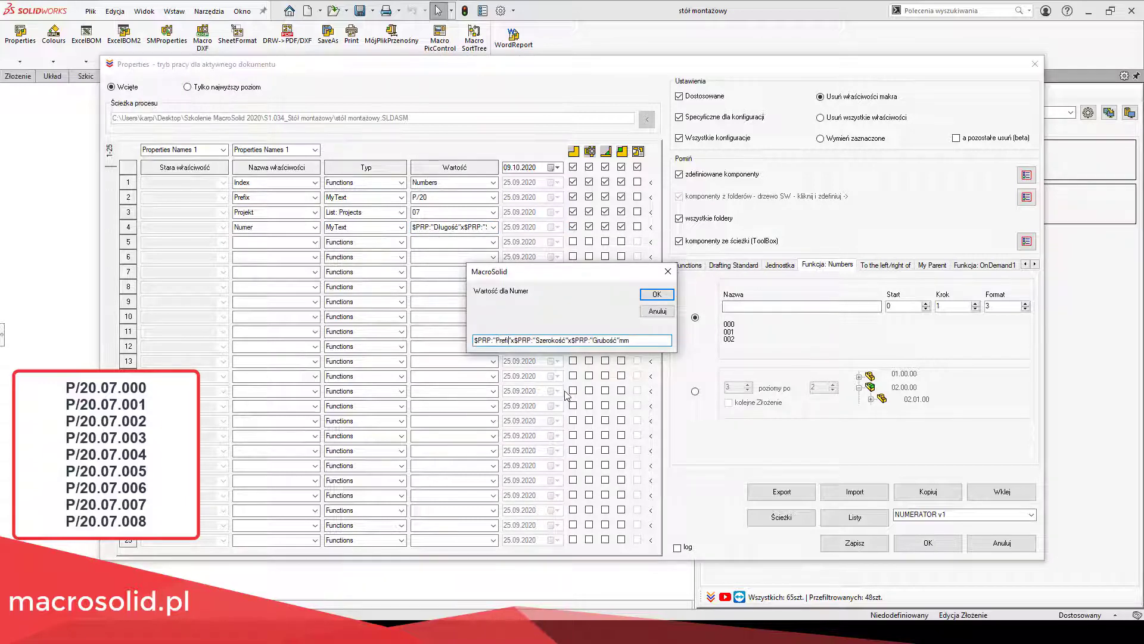
pyautogui.press('Right')
pyautogui.press('Delete')
pyautogui.write('.')
# - Replace the Szerokość reference in the Numer formula with Projekt, followed by a dot instead of x
pyautogui.press('Right')
pyautogui.press('Right')
pyautogui.press('Right')
pyautogui.press('Right')
pyautogui.press('Right')
pyautogui.press('Right')
pyautogui.press('Delete')
pyautogui.press('Delete')
pyautogui.press('Delete')
pyautogui.press('Delete')
pyautogui.press('Delete')
pyautogui.press('Delete')
pyautogui.press('Delete')
pyautogui.press('Delete')
pyautogui.press('Delete')
pyautogui.write('Projekt')
pyautogui.press('BackSpace')
pyautogui.write('.')
# - Finish the Numer formula with the Index reference in place of Grubość and mm, copy the whole formula and accept it
pyautogui.press('Right')
pyautogui.press('Right')
pyautogui.press('Right')
pyautogui.press('Right')
pyautogui.press('Right')
pyautogui.press('Right')
pyautogui.press('Delete')
pyautogui.press('Delete')
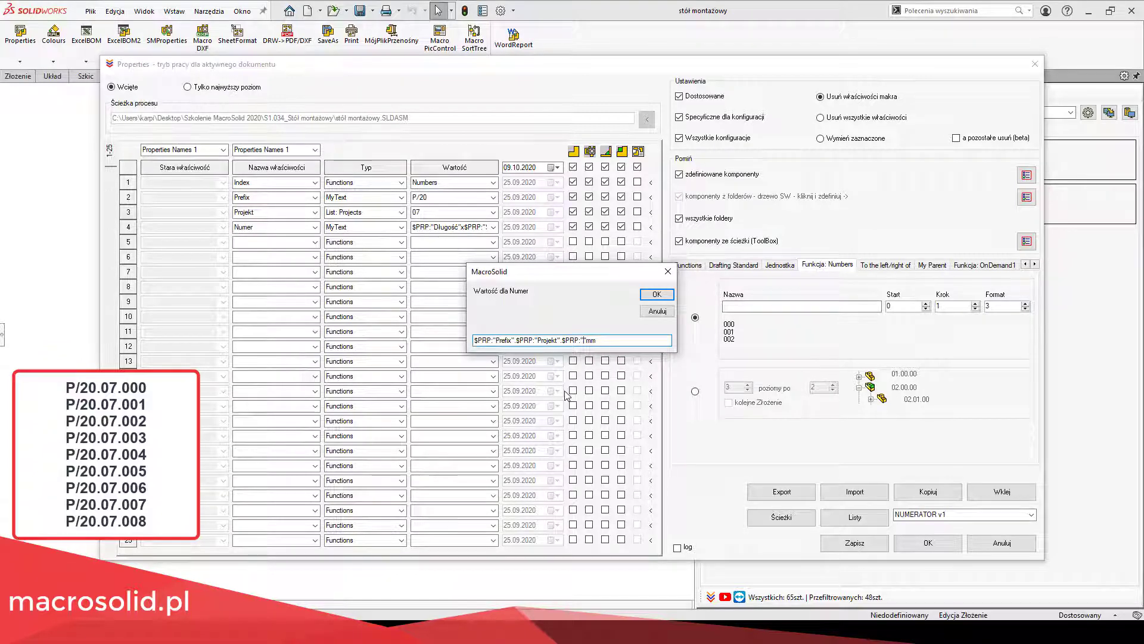
pyautogui.moveTo(624, 341); pyautogui.dragTo(475, 341)
pyautogui.rightClick(504, 340)
pyautogui.click(533, 380)
pyautogui.click(613, 343)
pyautogui.click(660, 295)
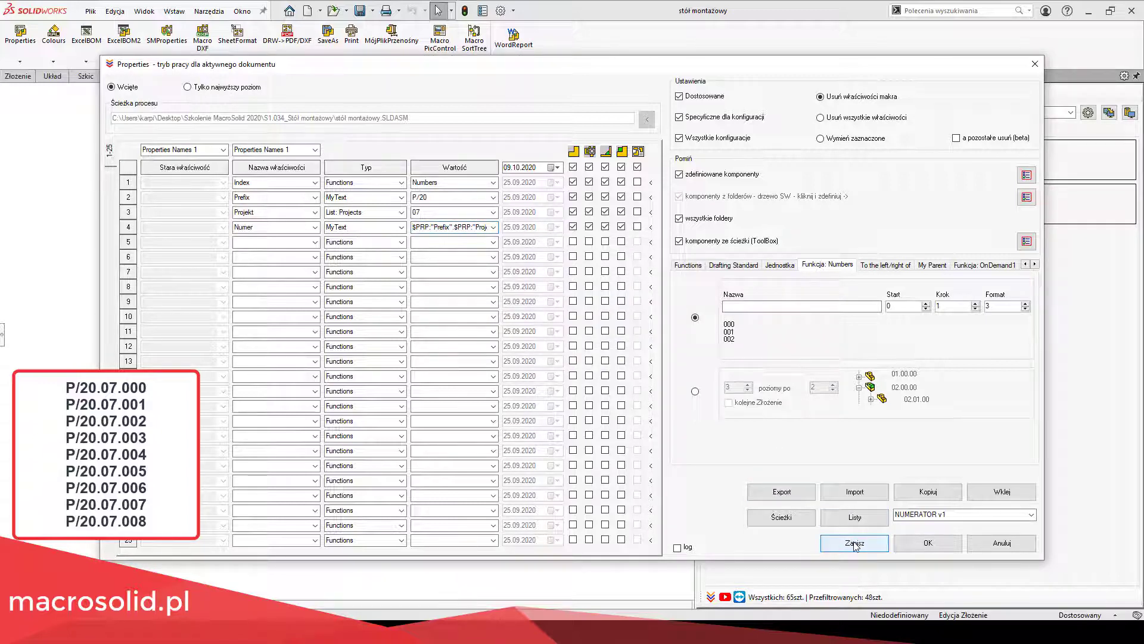
# - Switch to the NUMERATOR v2 setting and rename its Numbers property to Index
pyautogui.click(1031, 514)
pyautogui.click(991, 373)
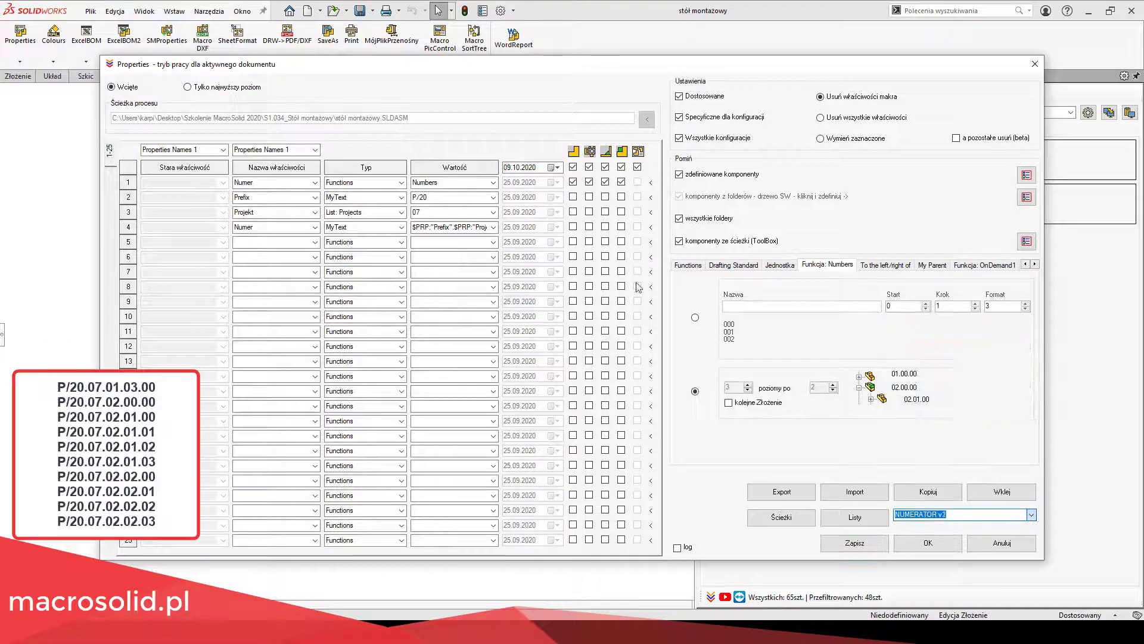
pyautogui.click(314, 183)
pyautogui.click(280, 271)
# - Add a Prefix property of type MyText with the value P/20 to NUMERATOR v2
pyautogui.click(297, 197)
pyautogui.write('P')
pyautogui.click(401, 197)
pyautogui.click(354, 333)
pyautogui.click(492, 197)
pyautogui.click(453, 216)
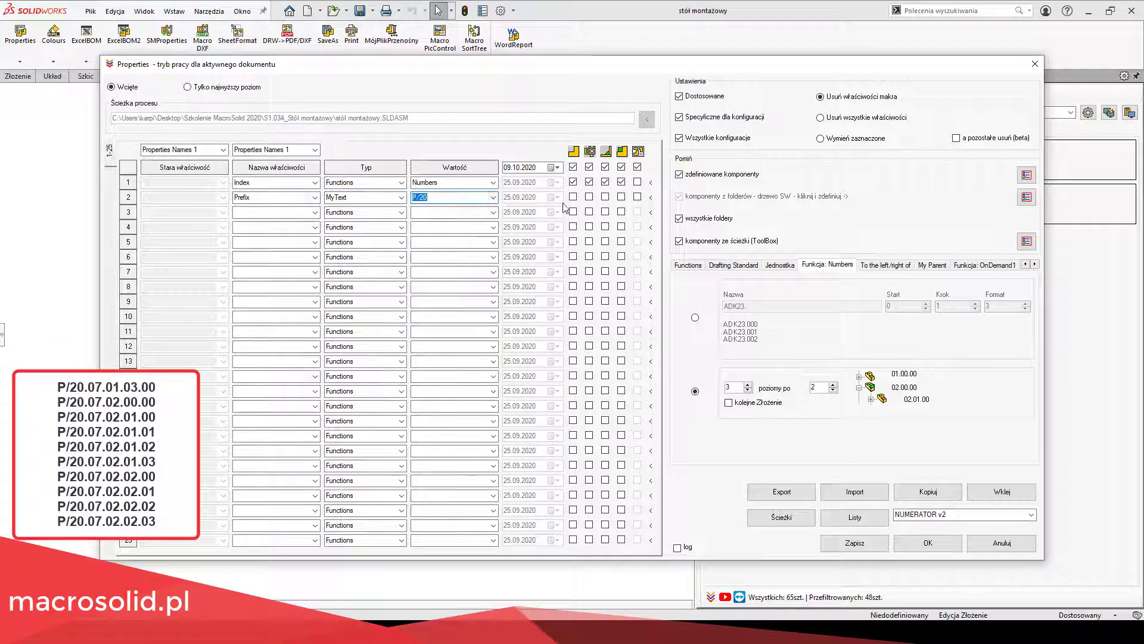
# - Add a Projekt property to NUMERATOR v2 that takes the value 07 from the Projects list
pyautogui.click(314, 212)
pyautogui.click(244, 339)
pyautogui.click(401, 212)
pyautogui.click(357, 268)
pyautogui.click(492, 212)
pyautogui.click(453, 270)
# - Enable the second, third and fourth property rows of NUMERATOR v2 for the first four component types
pyautogui.click(573, 197)
pyautogui.click(572, 212)
pyautogui.click(588, 212)
pyautogui.click(589, 197)
pyautogui.click(604, 198)
pyautogui.click(621, 227)
pyautogui.click(605, 227)
pyautogui.click(589, 227)
pyautogui.click(573, 227)
# - Add a Numer property of type MyText to NUMERATOR v2 using the copied Prefix, Projekt and Index formula
pyautogui.click(314, 227)
pyautogui.click(250, 330)
pyautogui.click(396, 227)
pyautogui.click(346, 253)
pyautogui.doubleClick(424, 227)
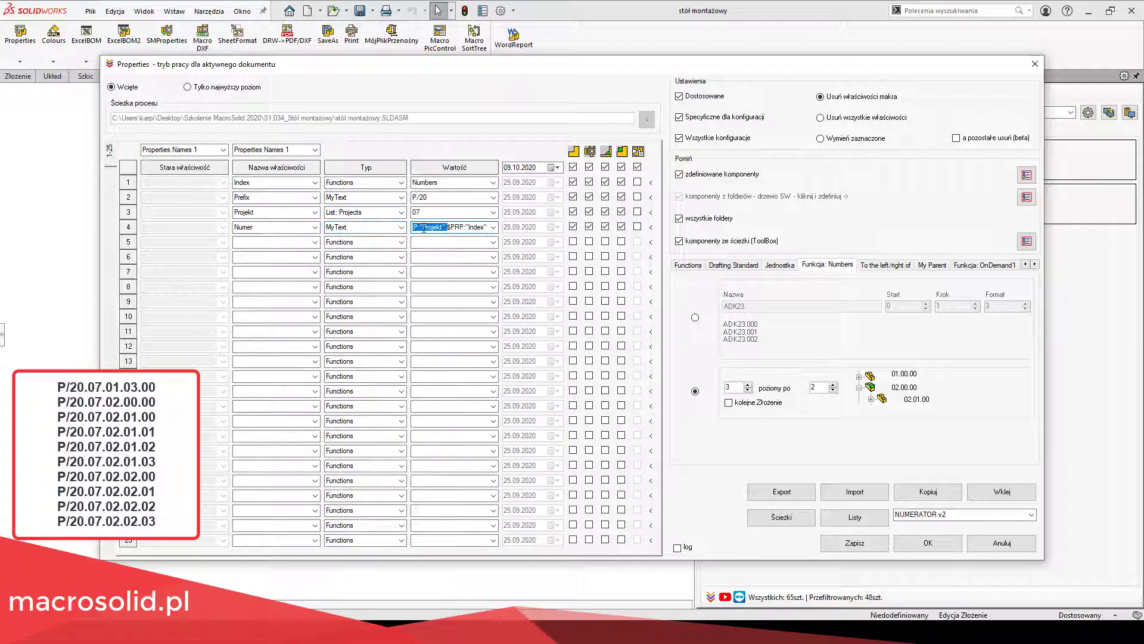
pyautogui.hotkey('ctrl', 'v')
pyautogui.click(655, 301)
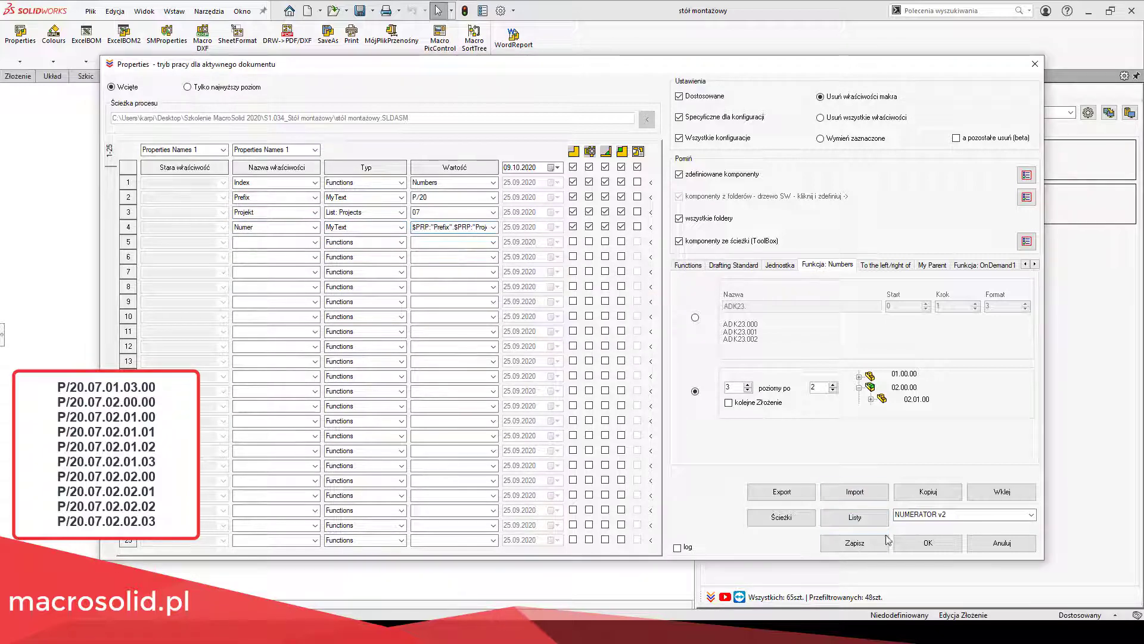
# - Paste the NUMERATOR v2 configuration into NUMERATOR v3 with kolejne Złożenie enabled, save it and close the settings
pyautogui.click(1031, 515)
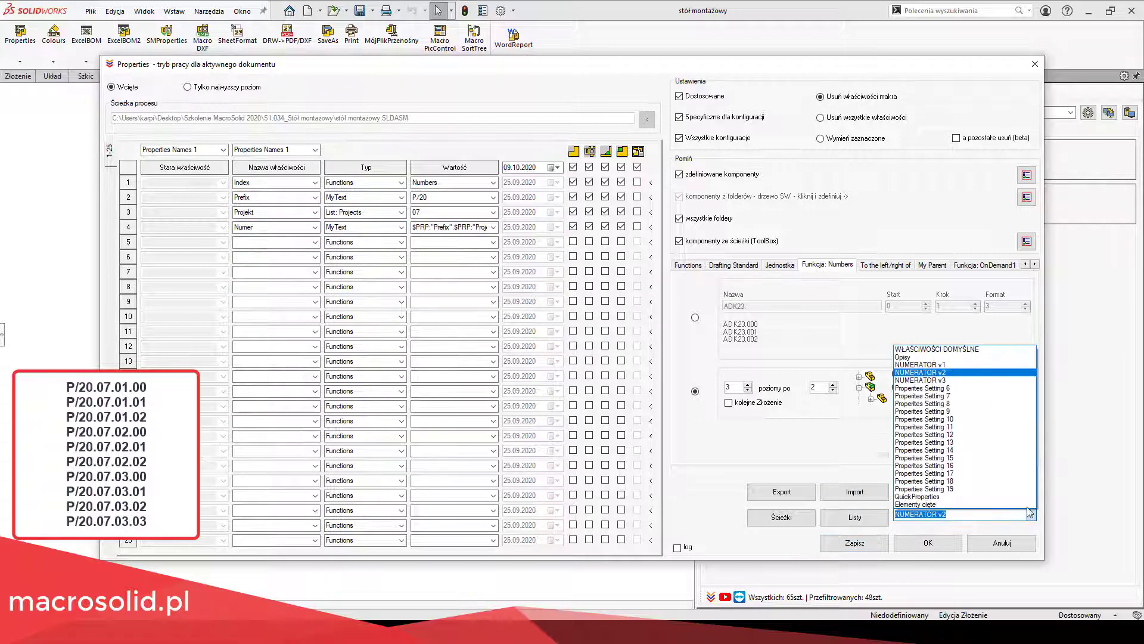
pyautogui.click(930, 380)
pyautogui.click(993, 496)
pyautogui.click(855, 542)
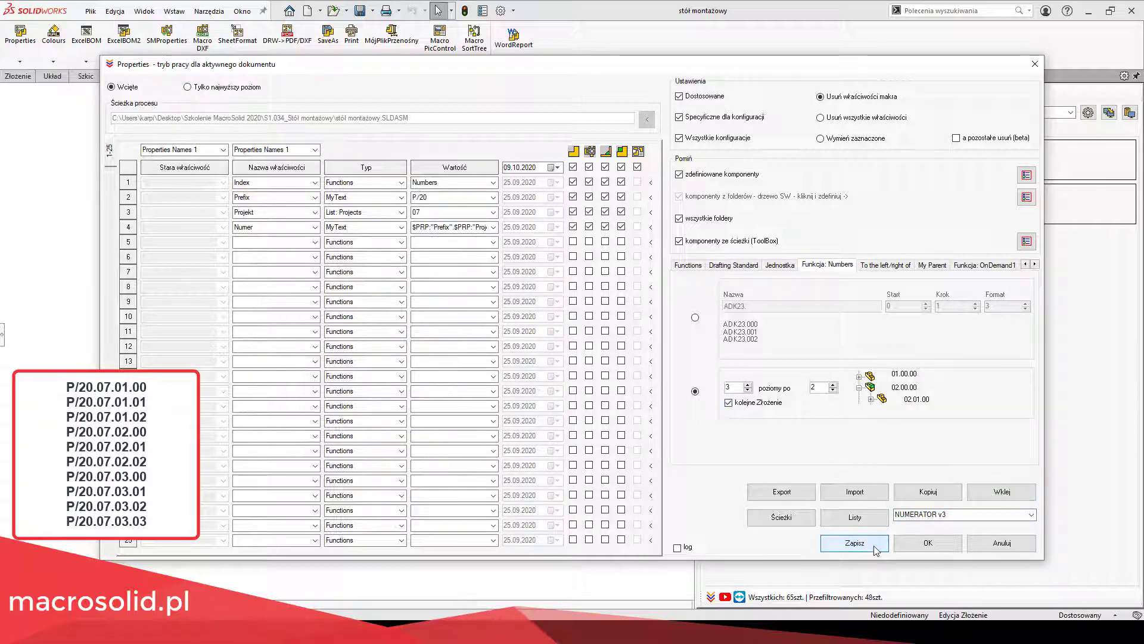
pyautogui.click(1001, 542)
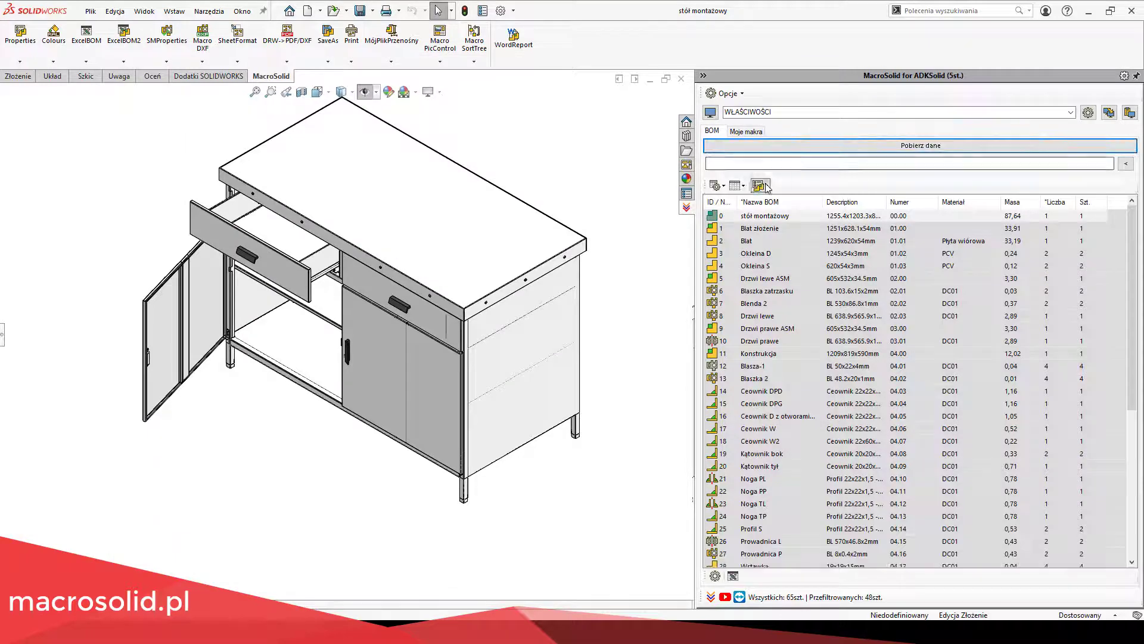
# - Apply the extended NUMERATOR v1 setting to the BOM components and check the Numer column
pyautogui.click(765, 184)
pyautogui.click(938, 185)
pyautogui.click(968, 231)
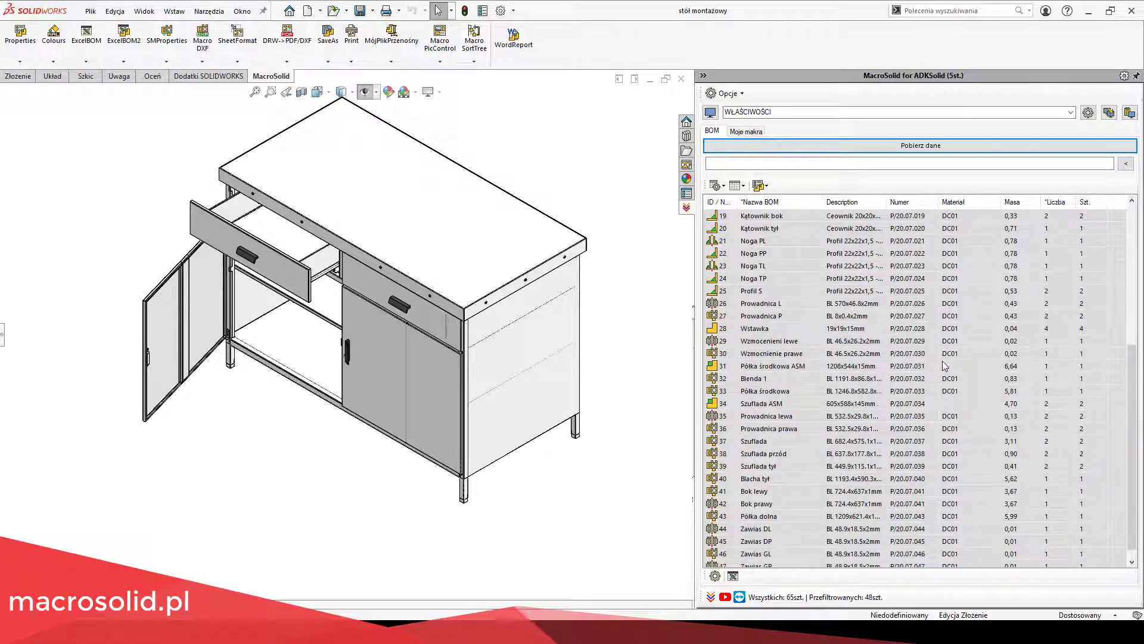
# - Apply the extended NUMERATOR v2 setting to the BOM components and check the Numer column
pyautogui.click(767, 189)
pyautogui.click(905, 199)
pyautogui.click(983, 240)
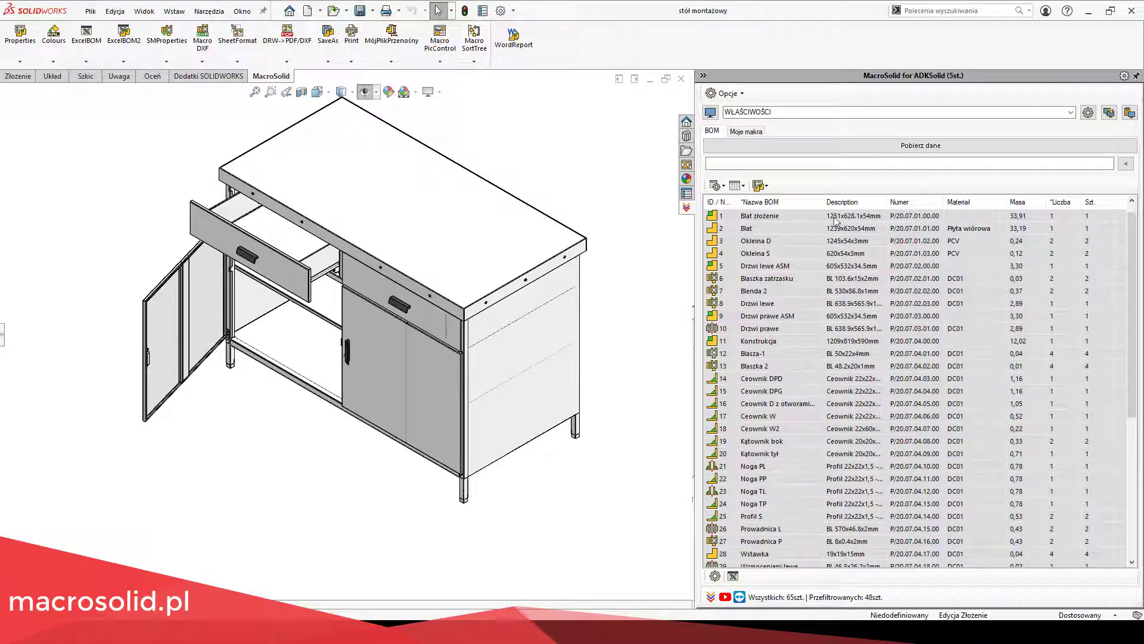
# - Apply the extended NUMERATOR v3 setting to the BOM components
pyautogui.click(758, 186)
pyautogui.moveTo(864, 201)
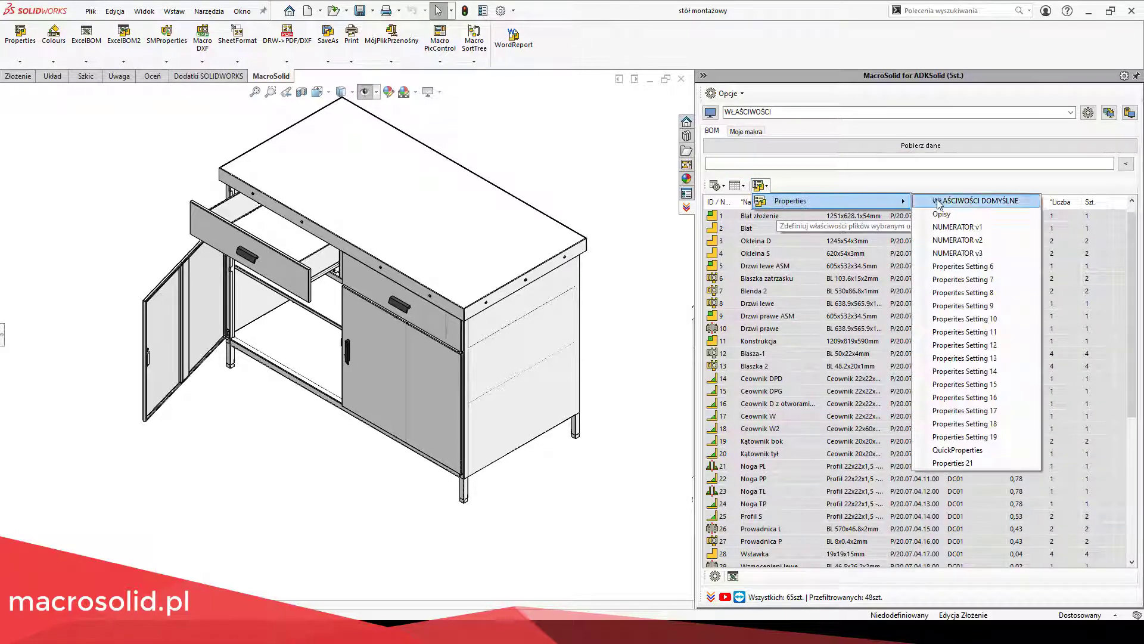
pyautogui.click(956, 254)
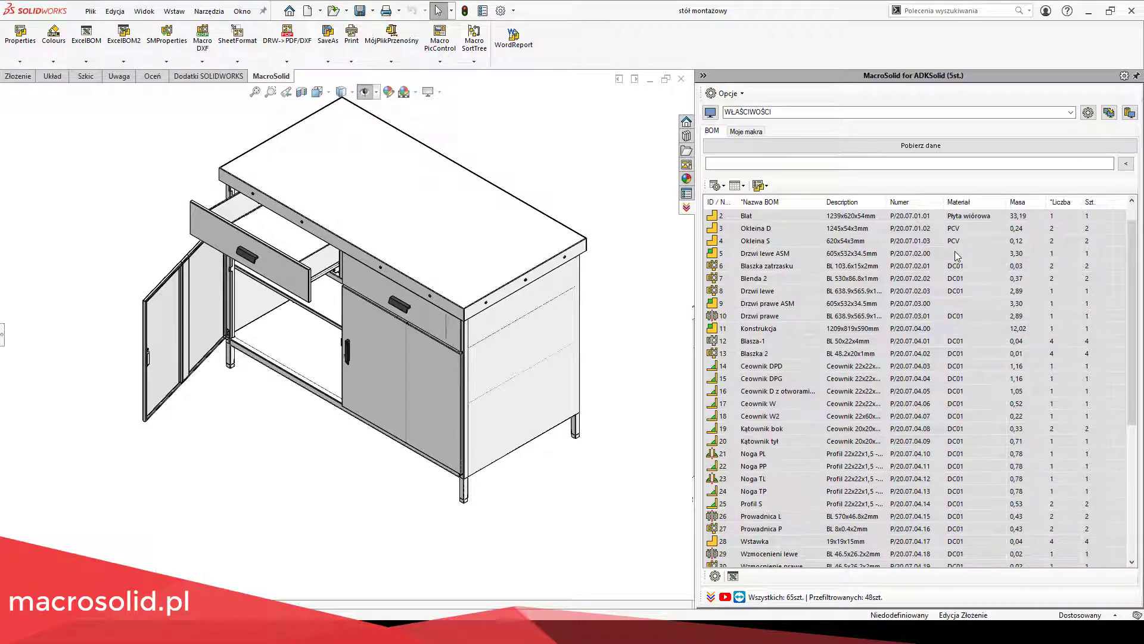
# - Open the drawings of the Blat tabletop and the Półka środkowa shelf, check the title block's drawing number, and close each drawing
pyautogui.click(396, 240)
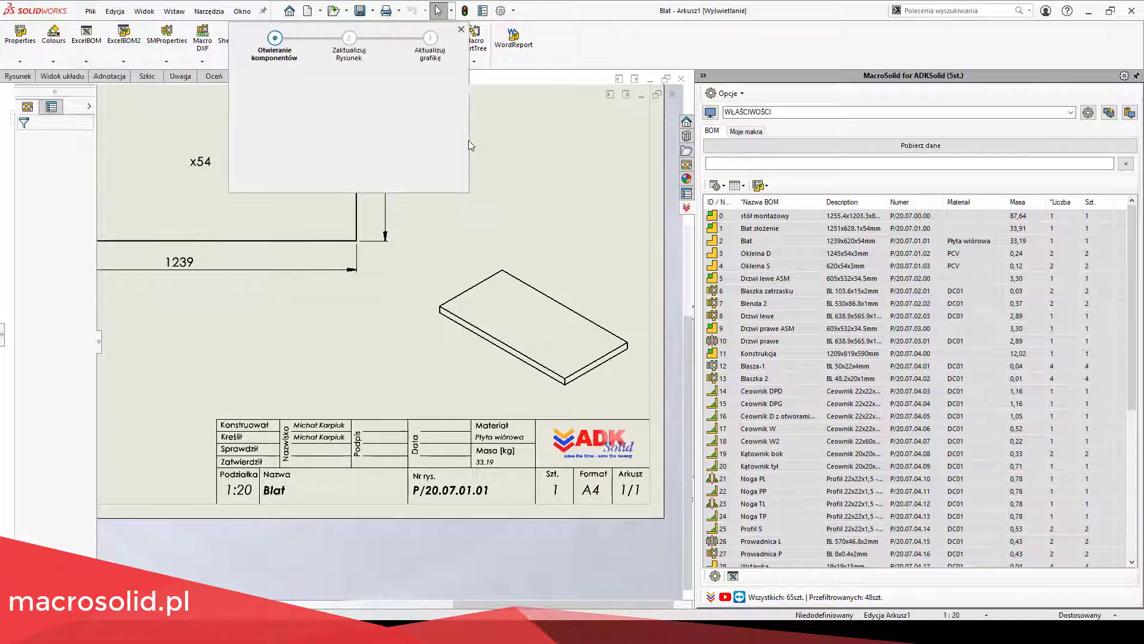
pyautogui.click(672, 94)
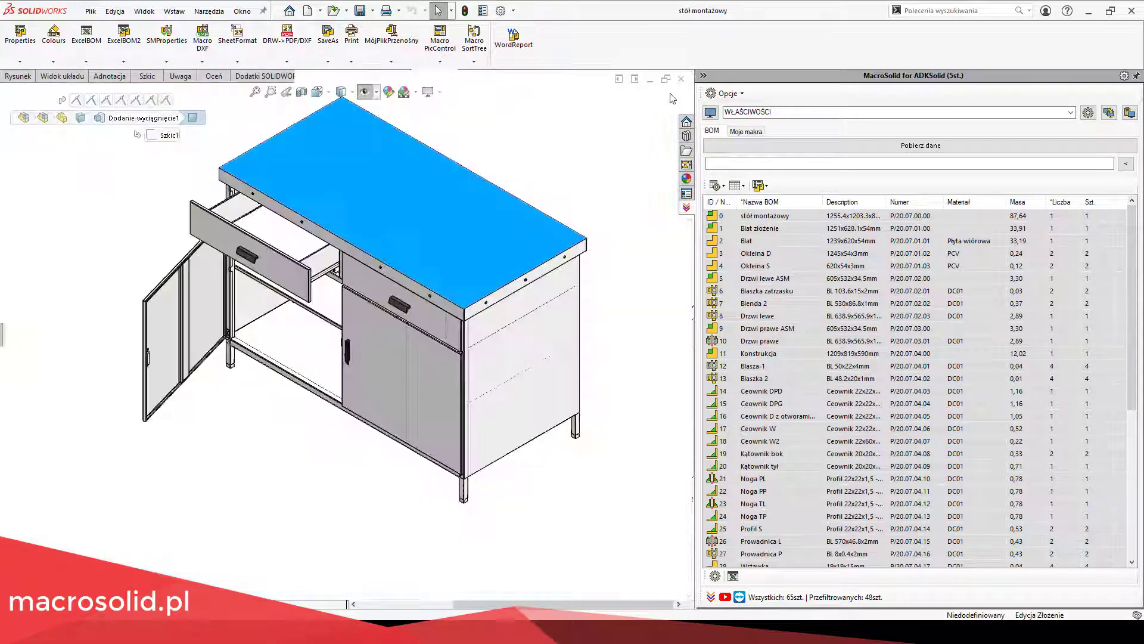
pyautogui.click(333, 301)
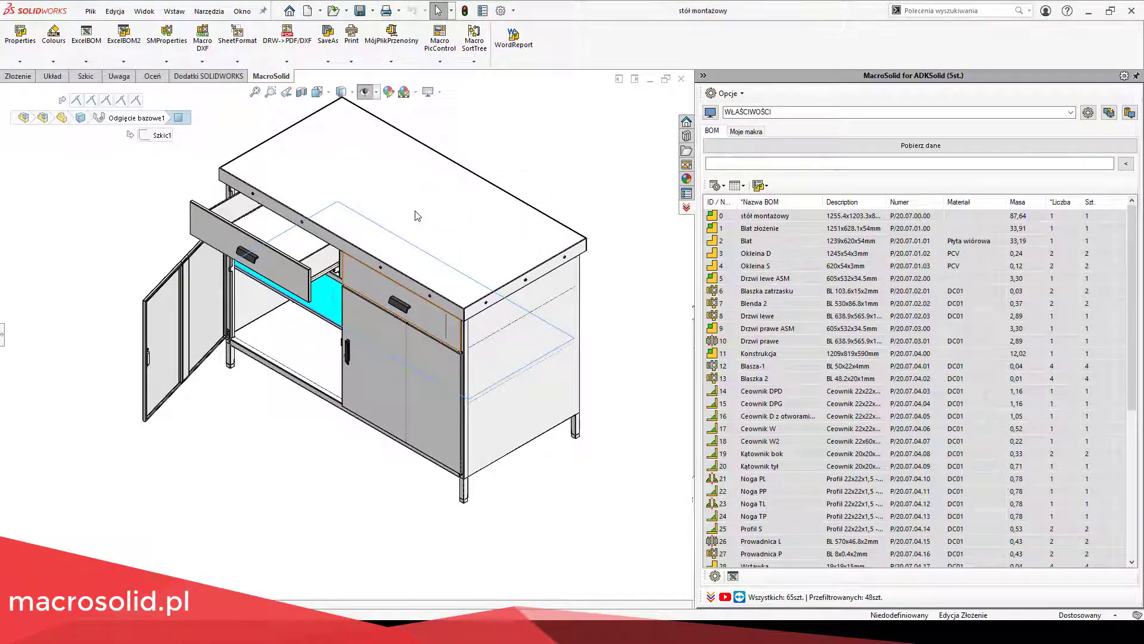
pyautogui.hotkey('ctrl', 'd')
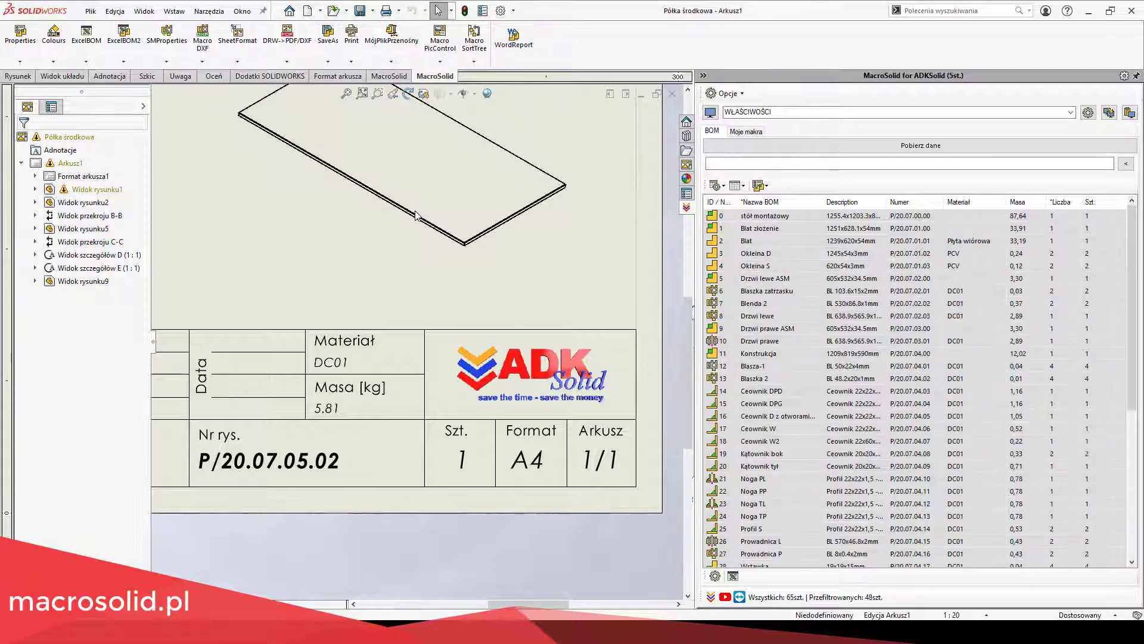
pyautogui.click(668, 95)
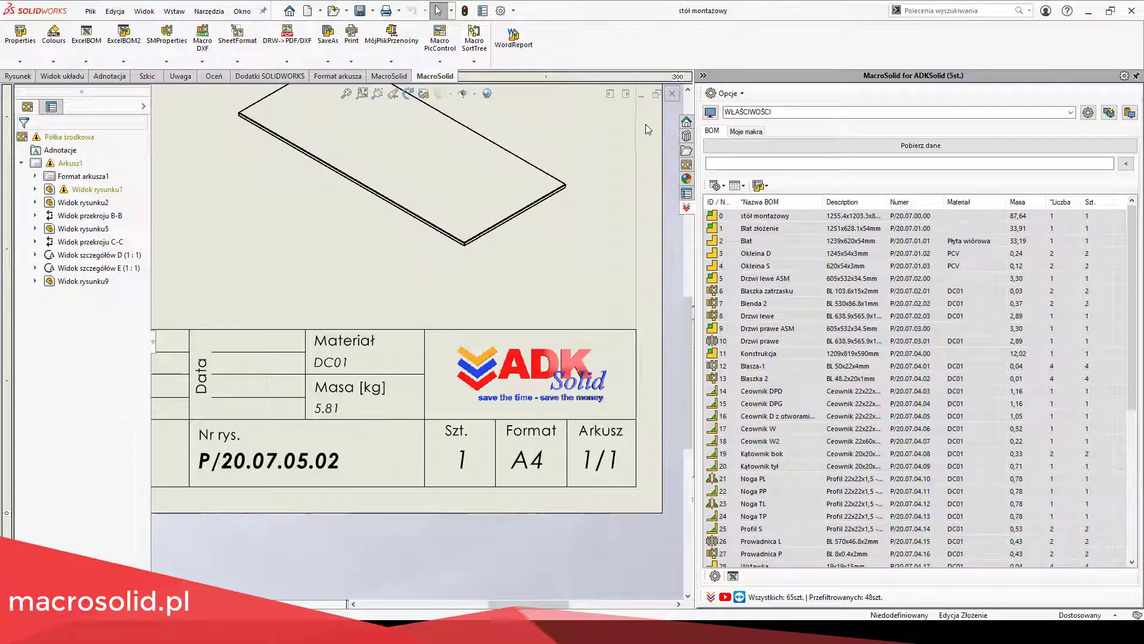
pyautogui.click(648, 130)
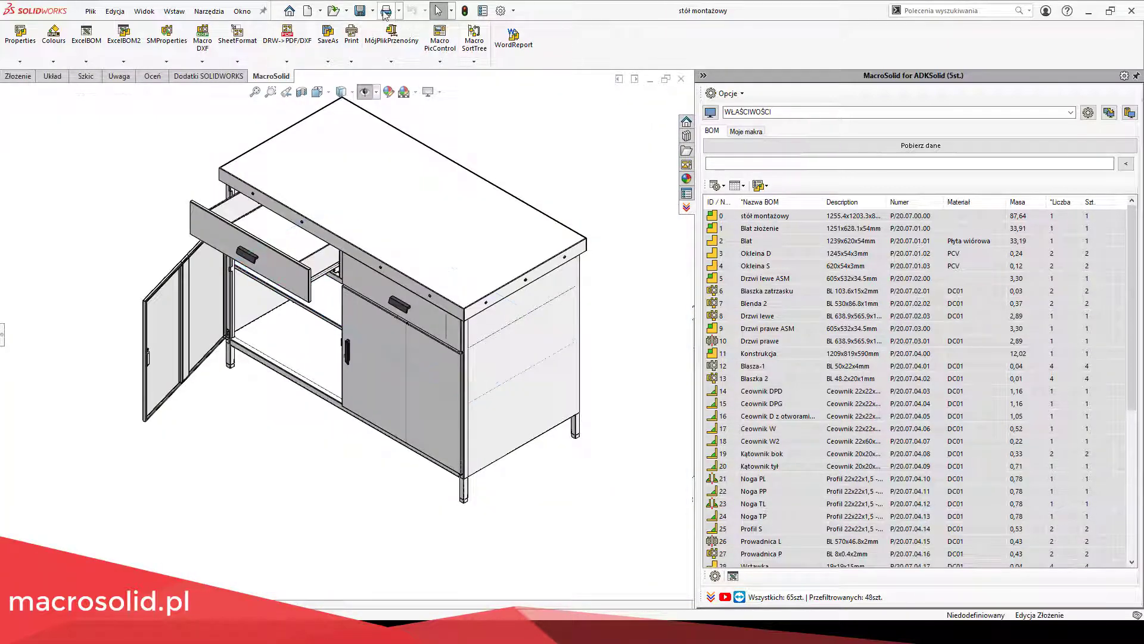